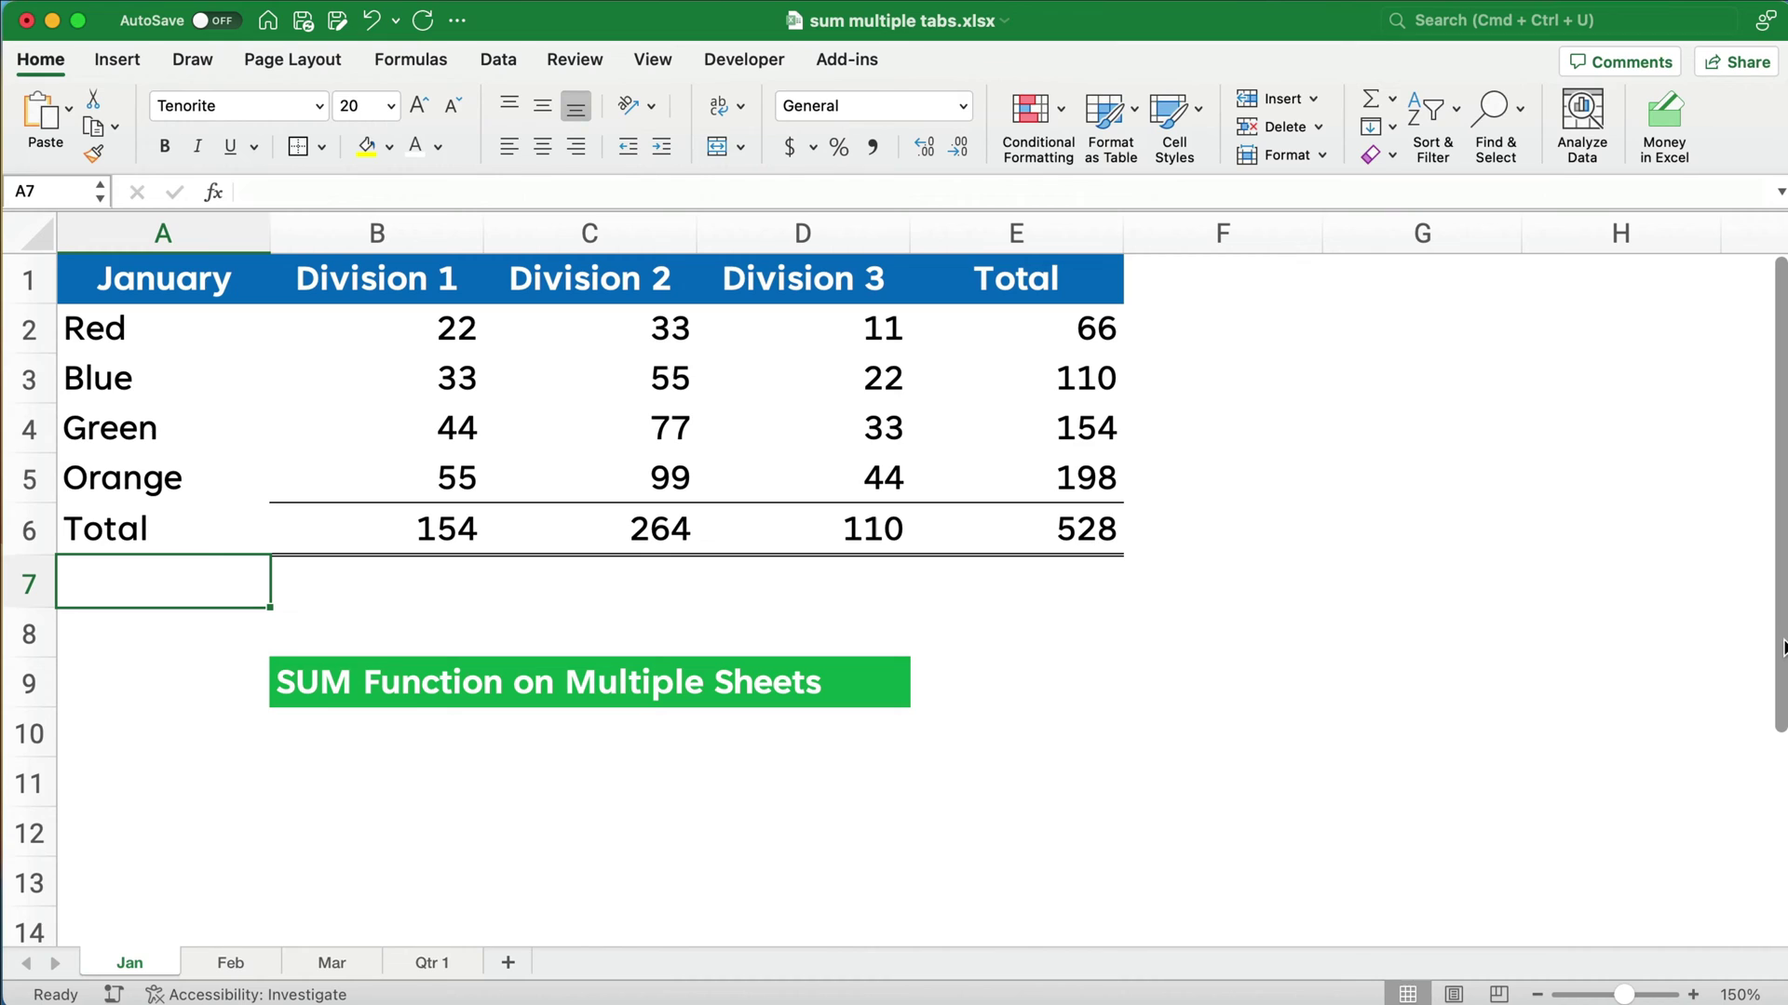
Step from the Jan sheet through Feb and Mar to the empty Qtr 1 sheet
key(alt+Right)
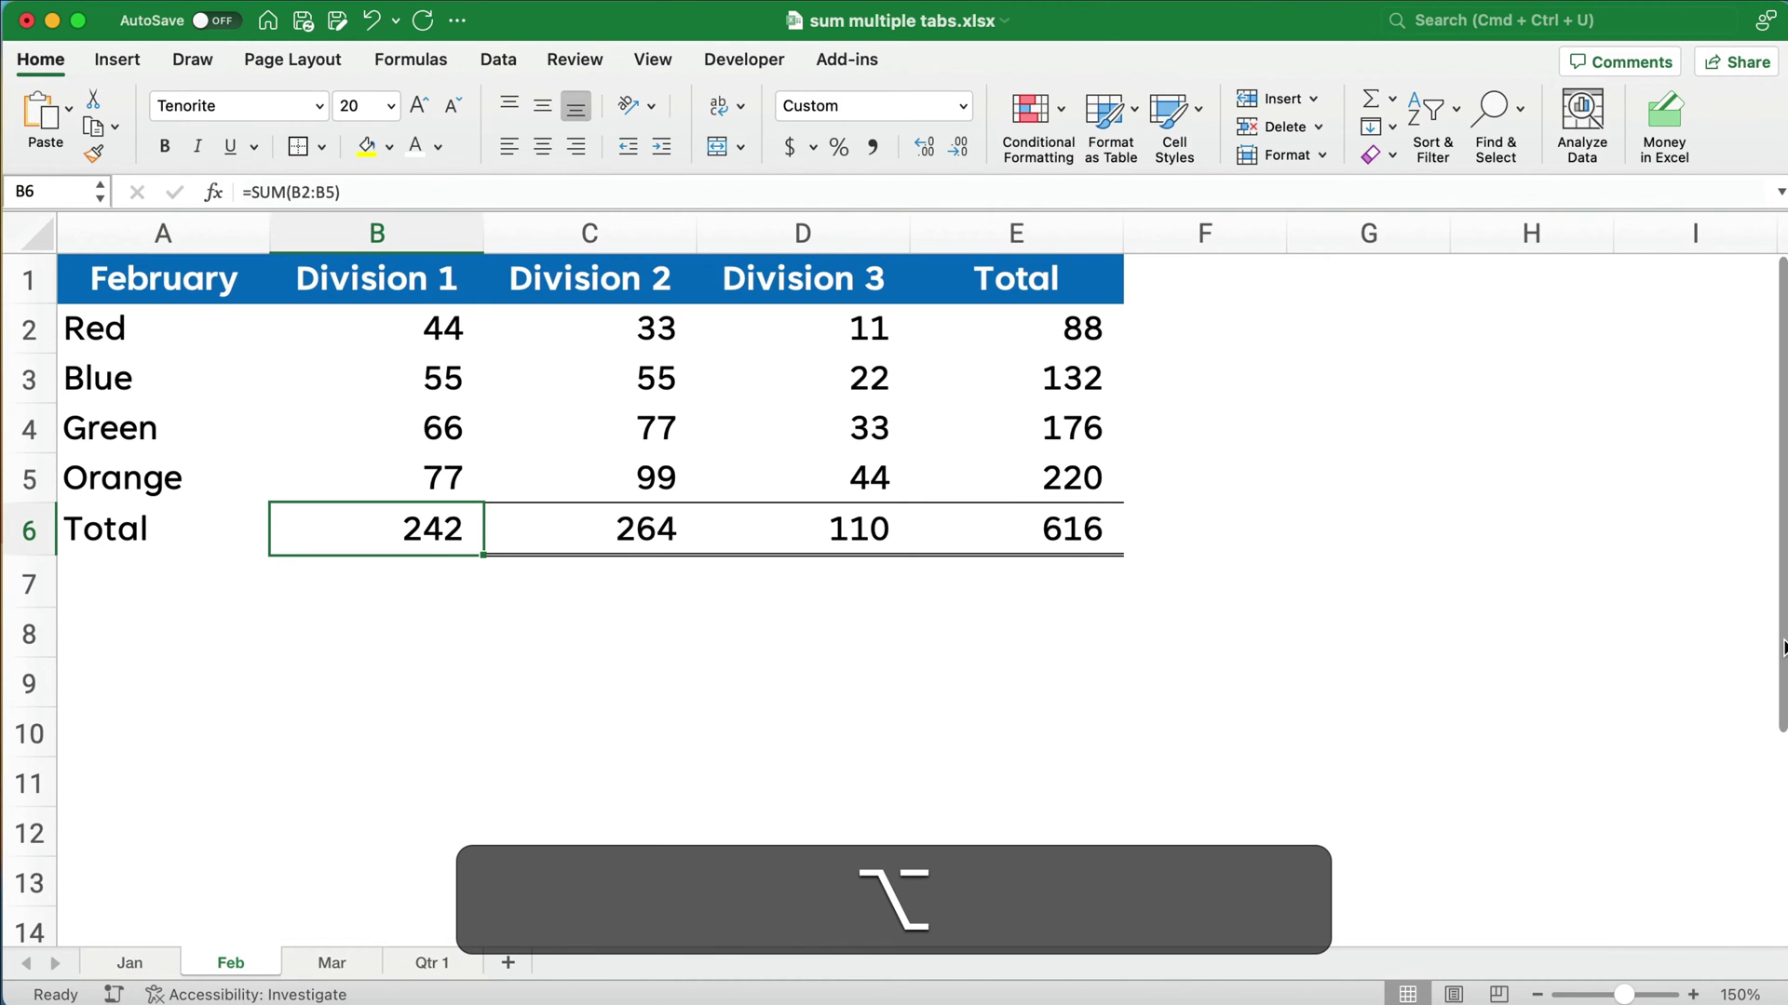
key(alt+Right)
key(alt+Right)
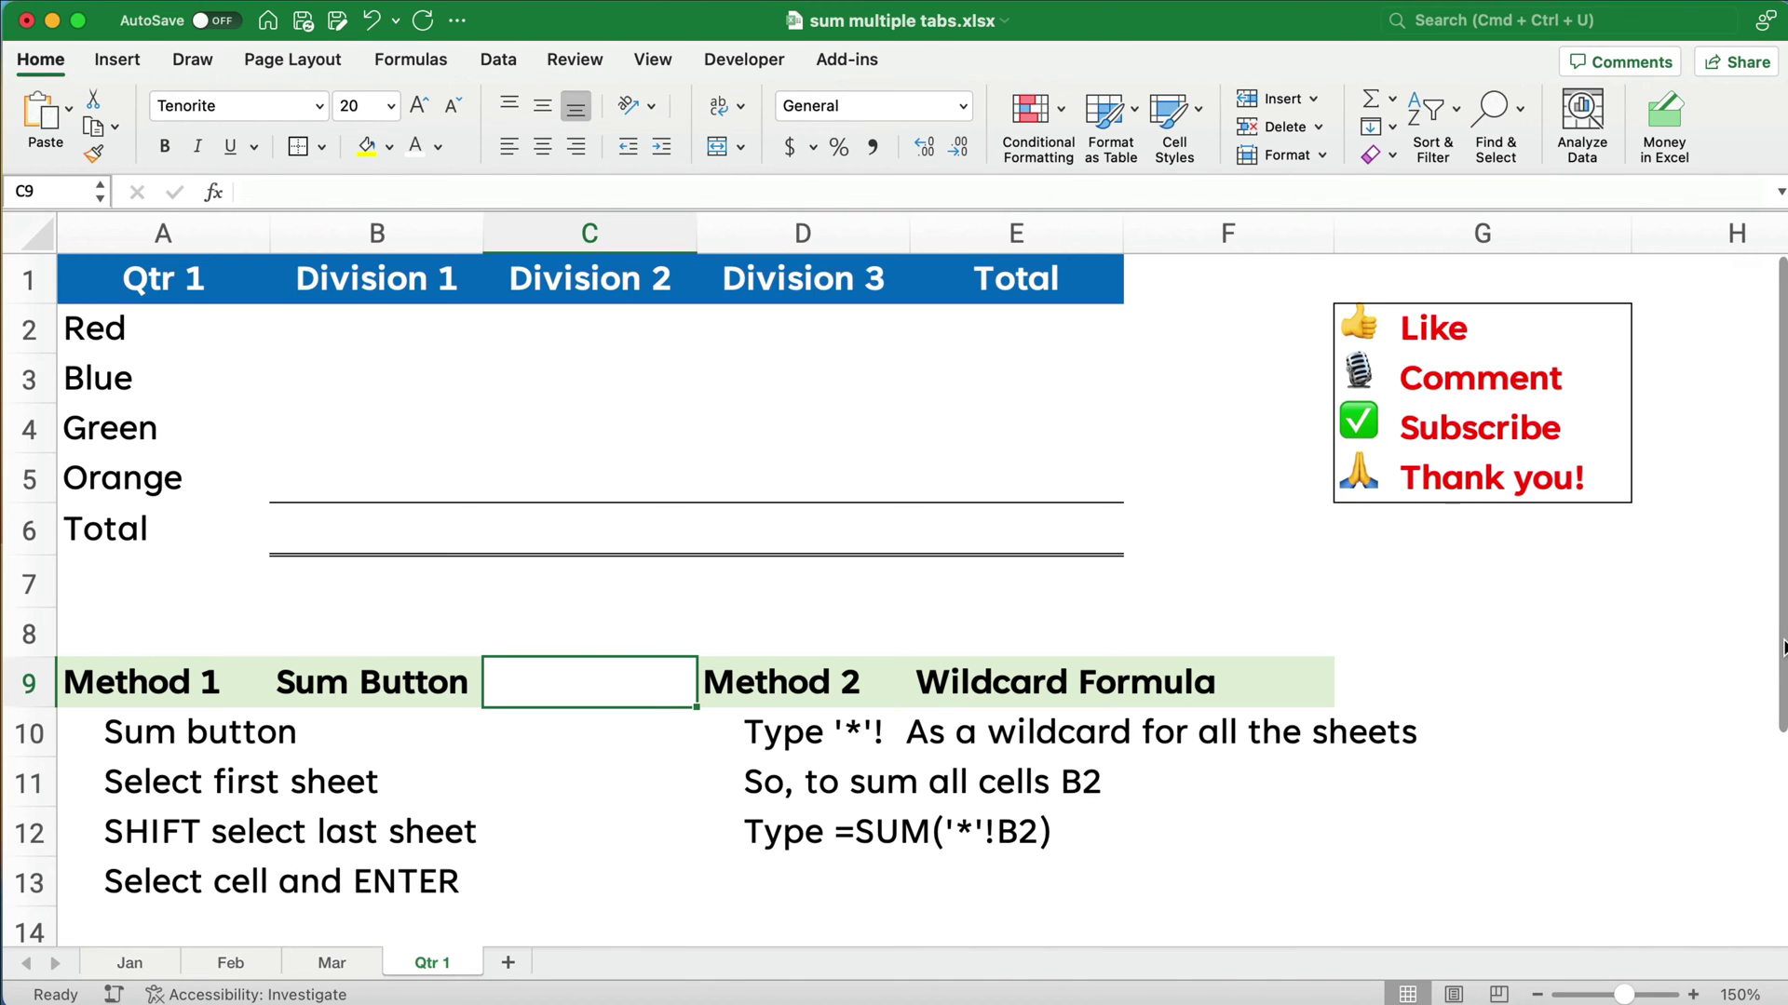
Enter a formula in Qtr 1 B2 adding Jan!B2, Feb!B2 and Mar!B2, giving 99
click(375, 327)
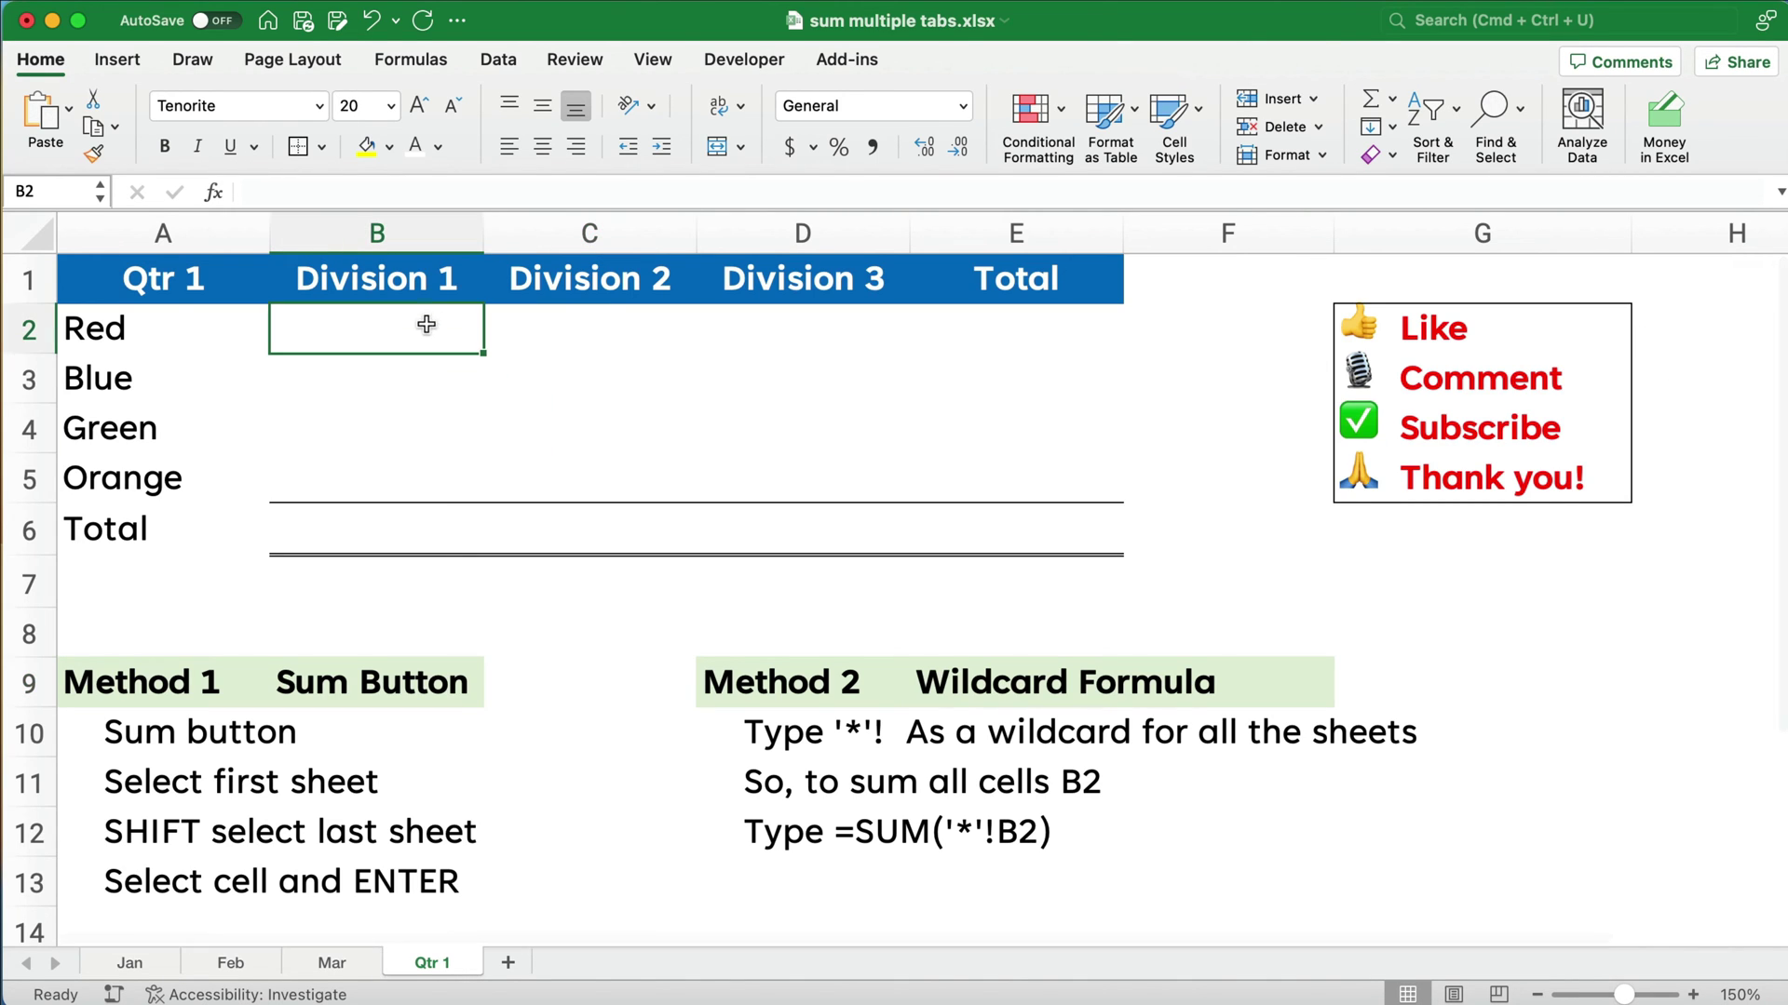
text(=)
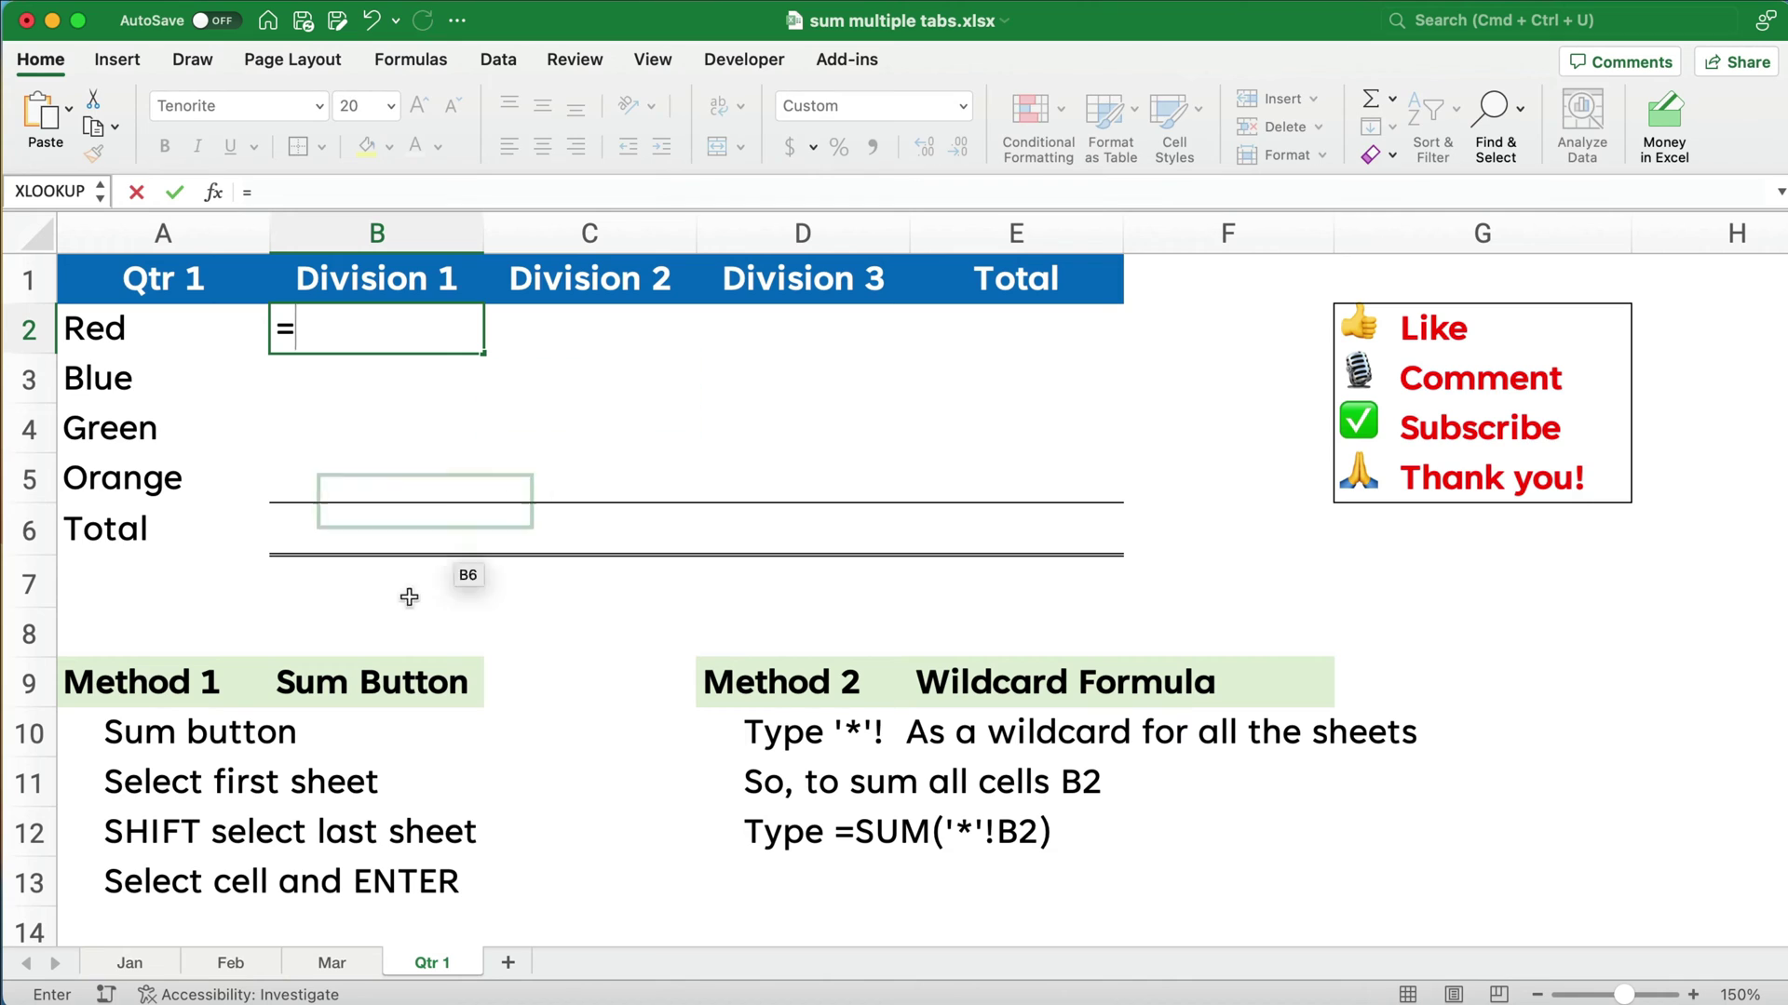
click(130, 963)
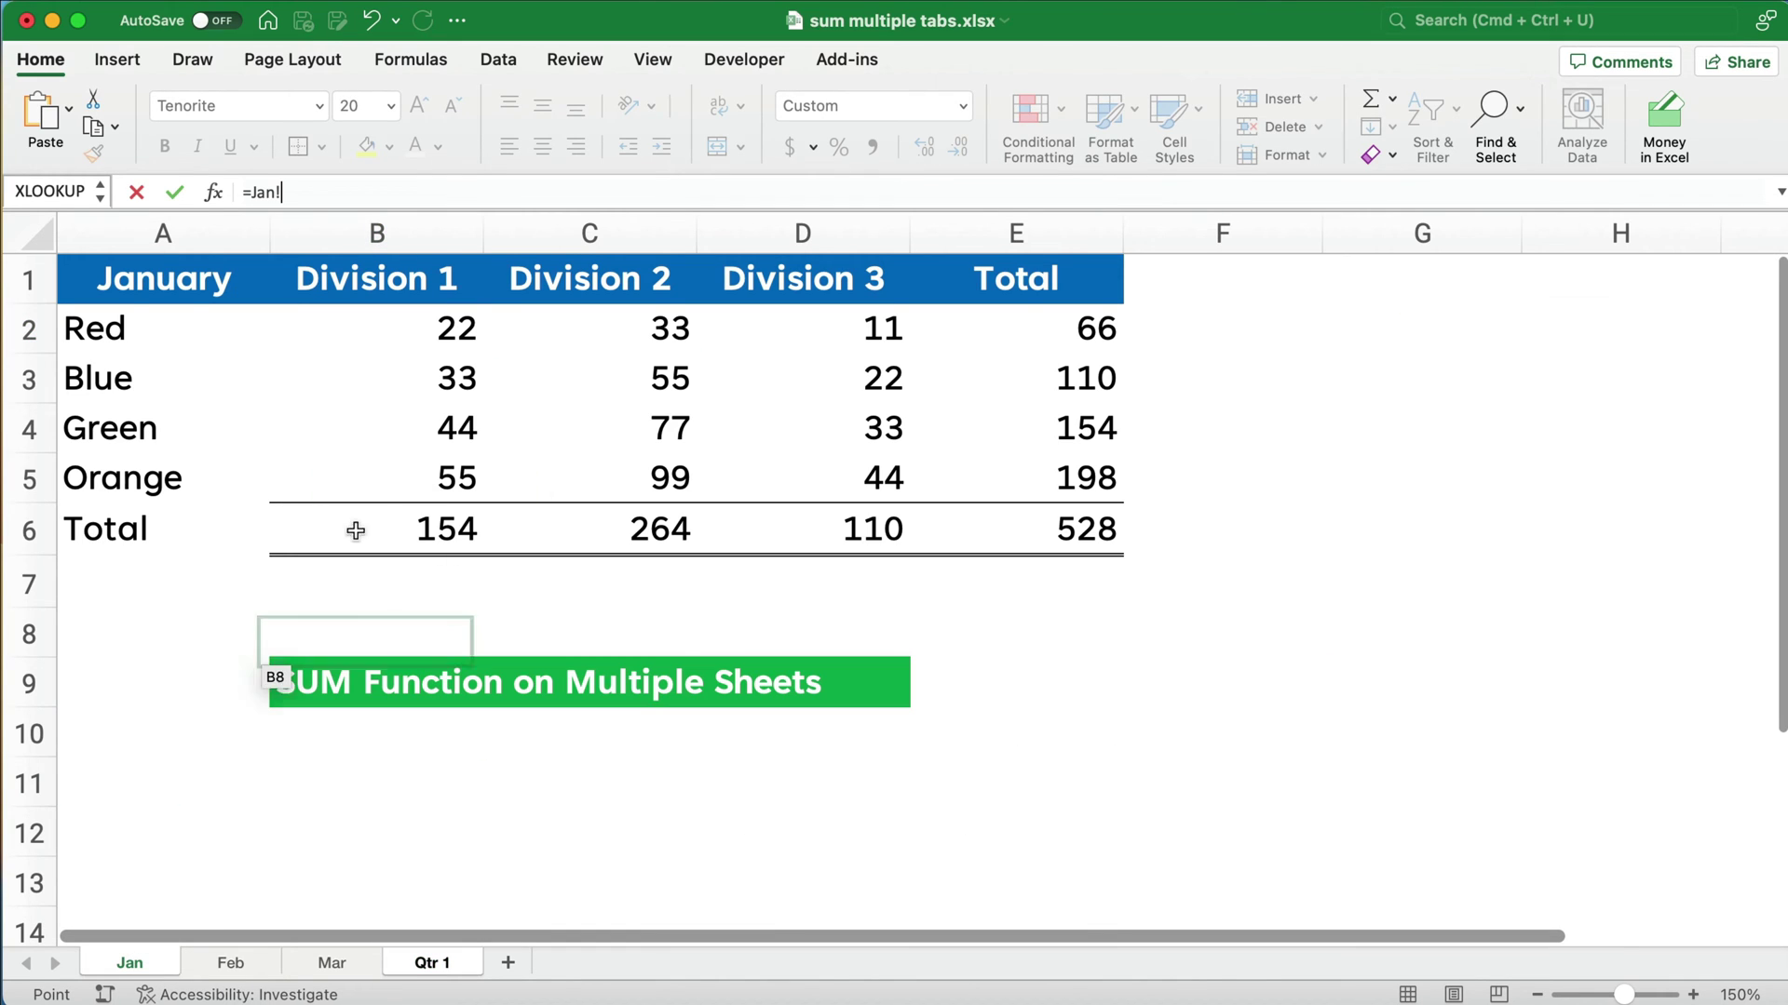
click(411, 338)
text(+)
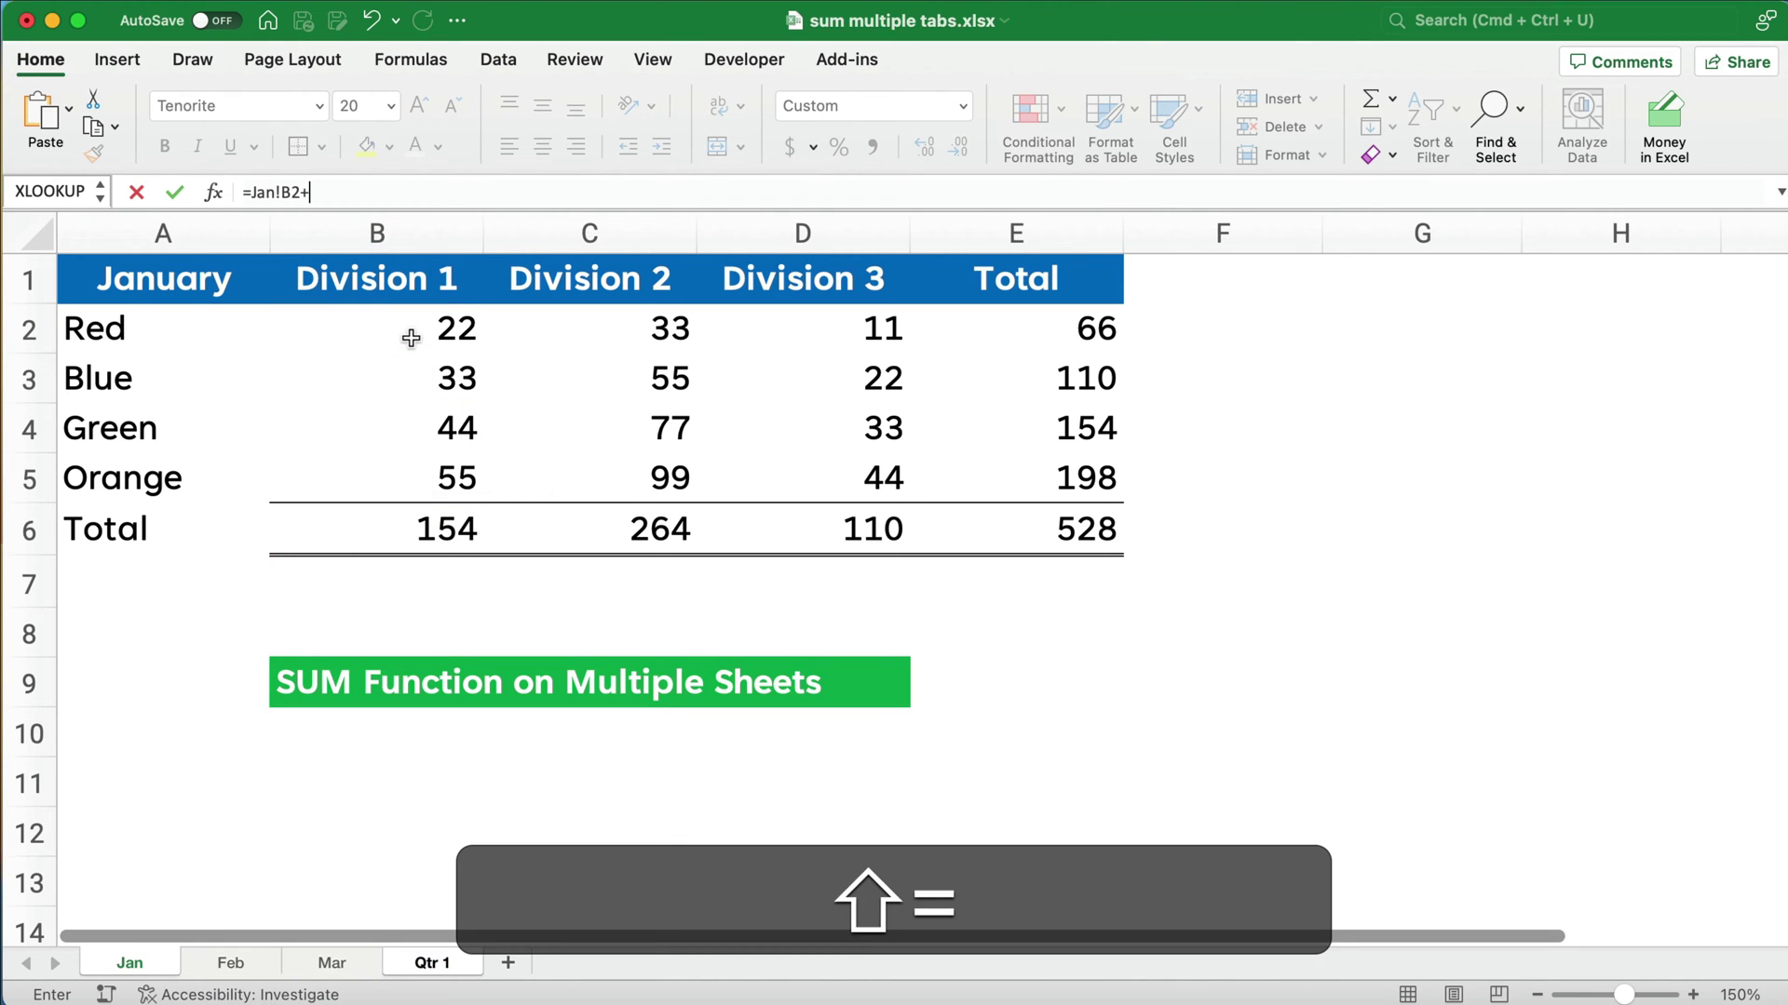
click(238, 963)
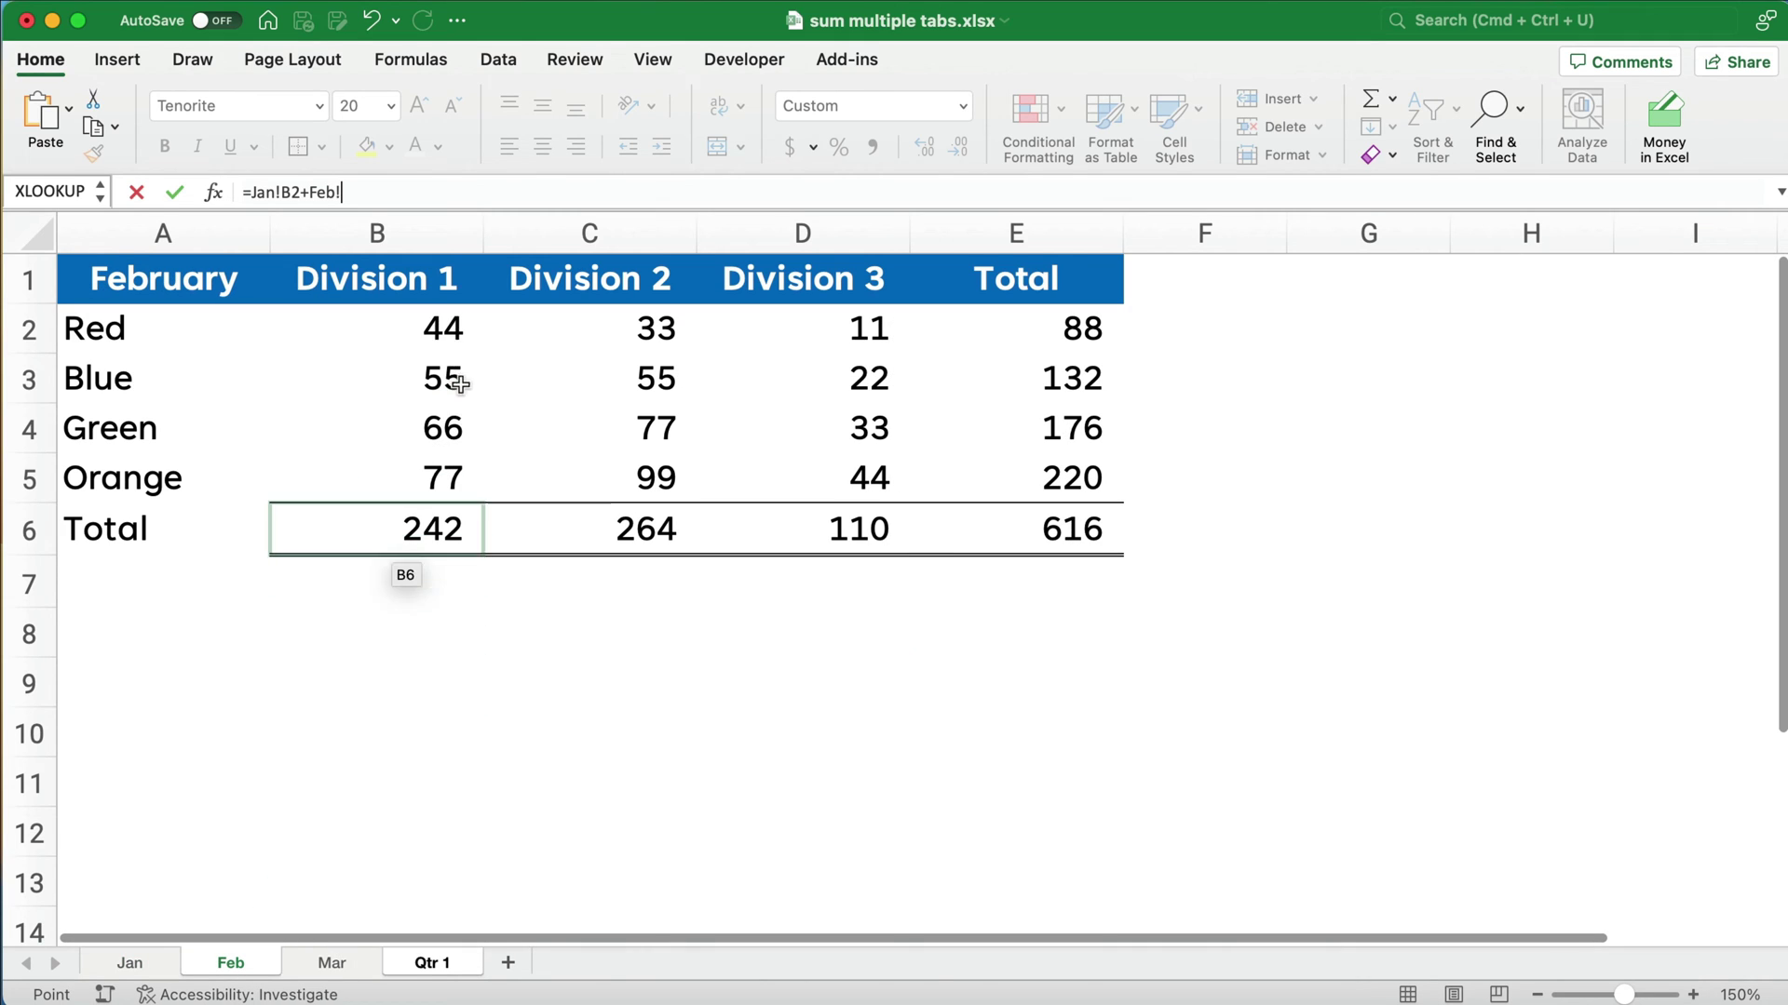
click(447, 332)
text(+)
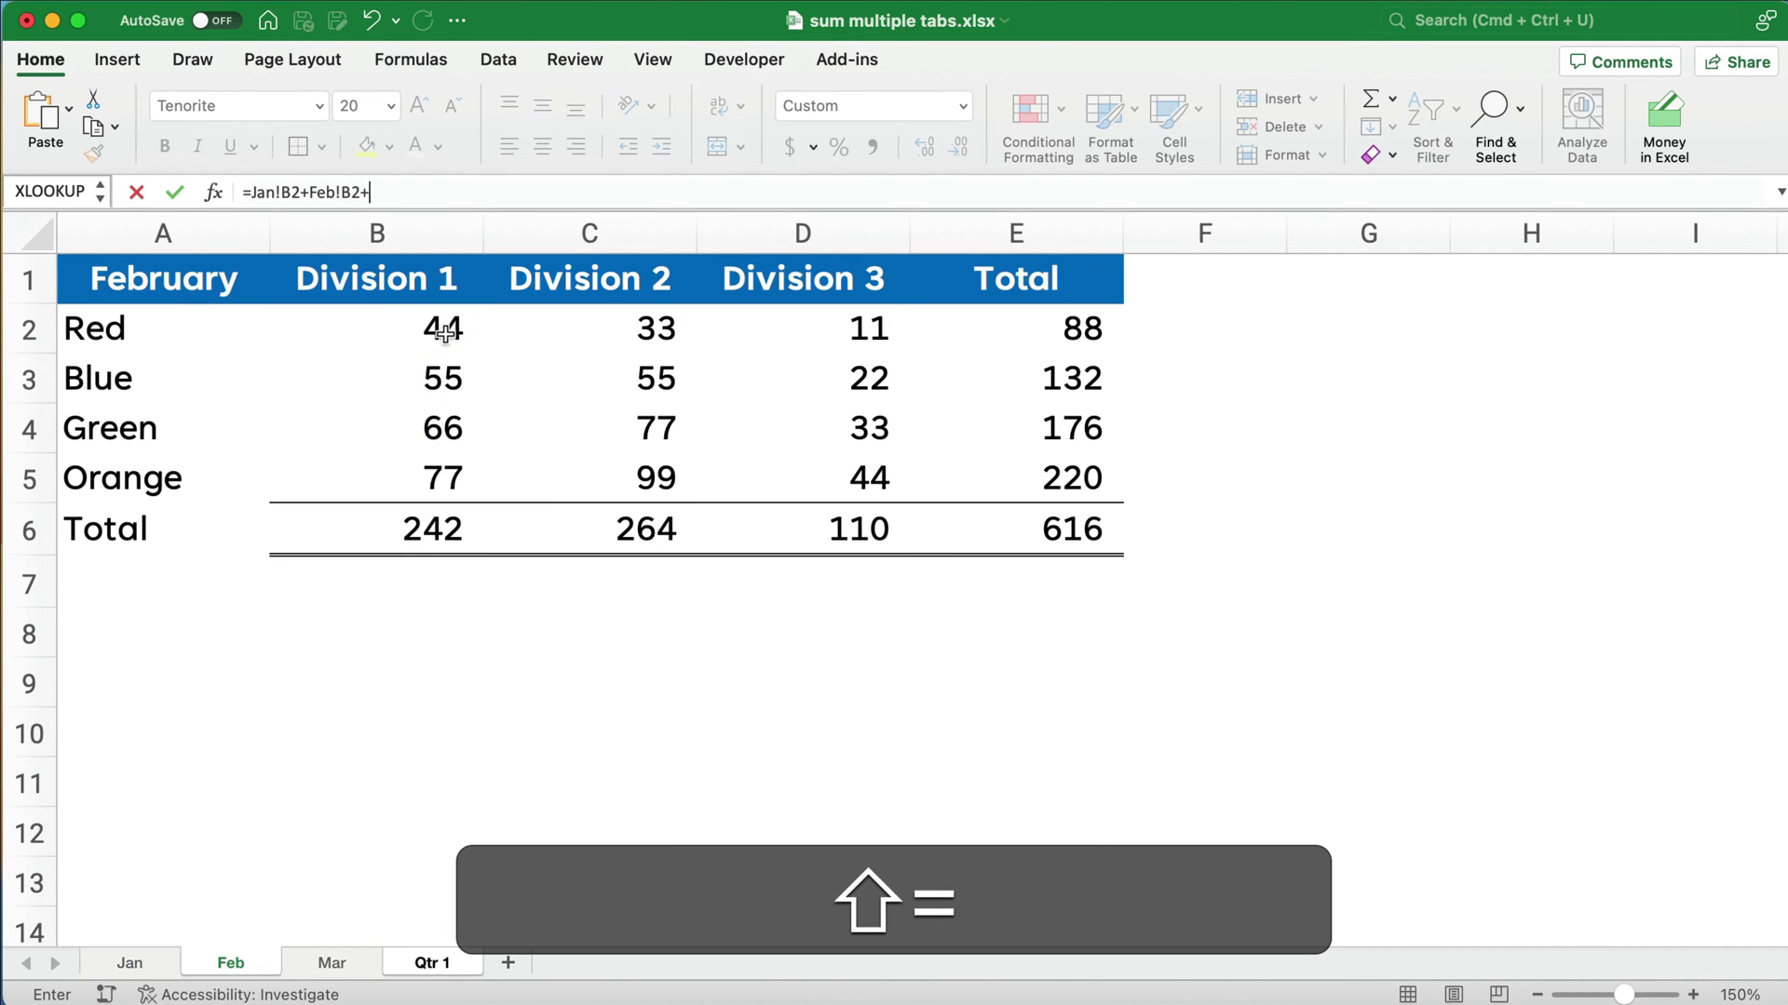
click(341, 961)
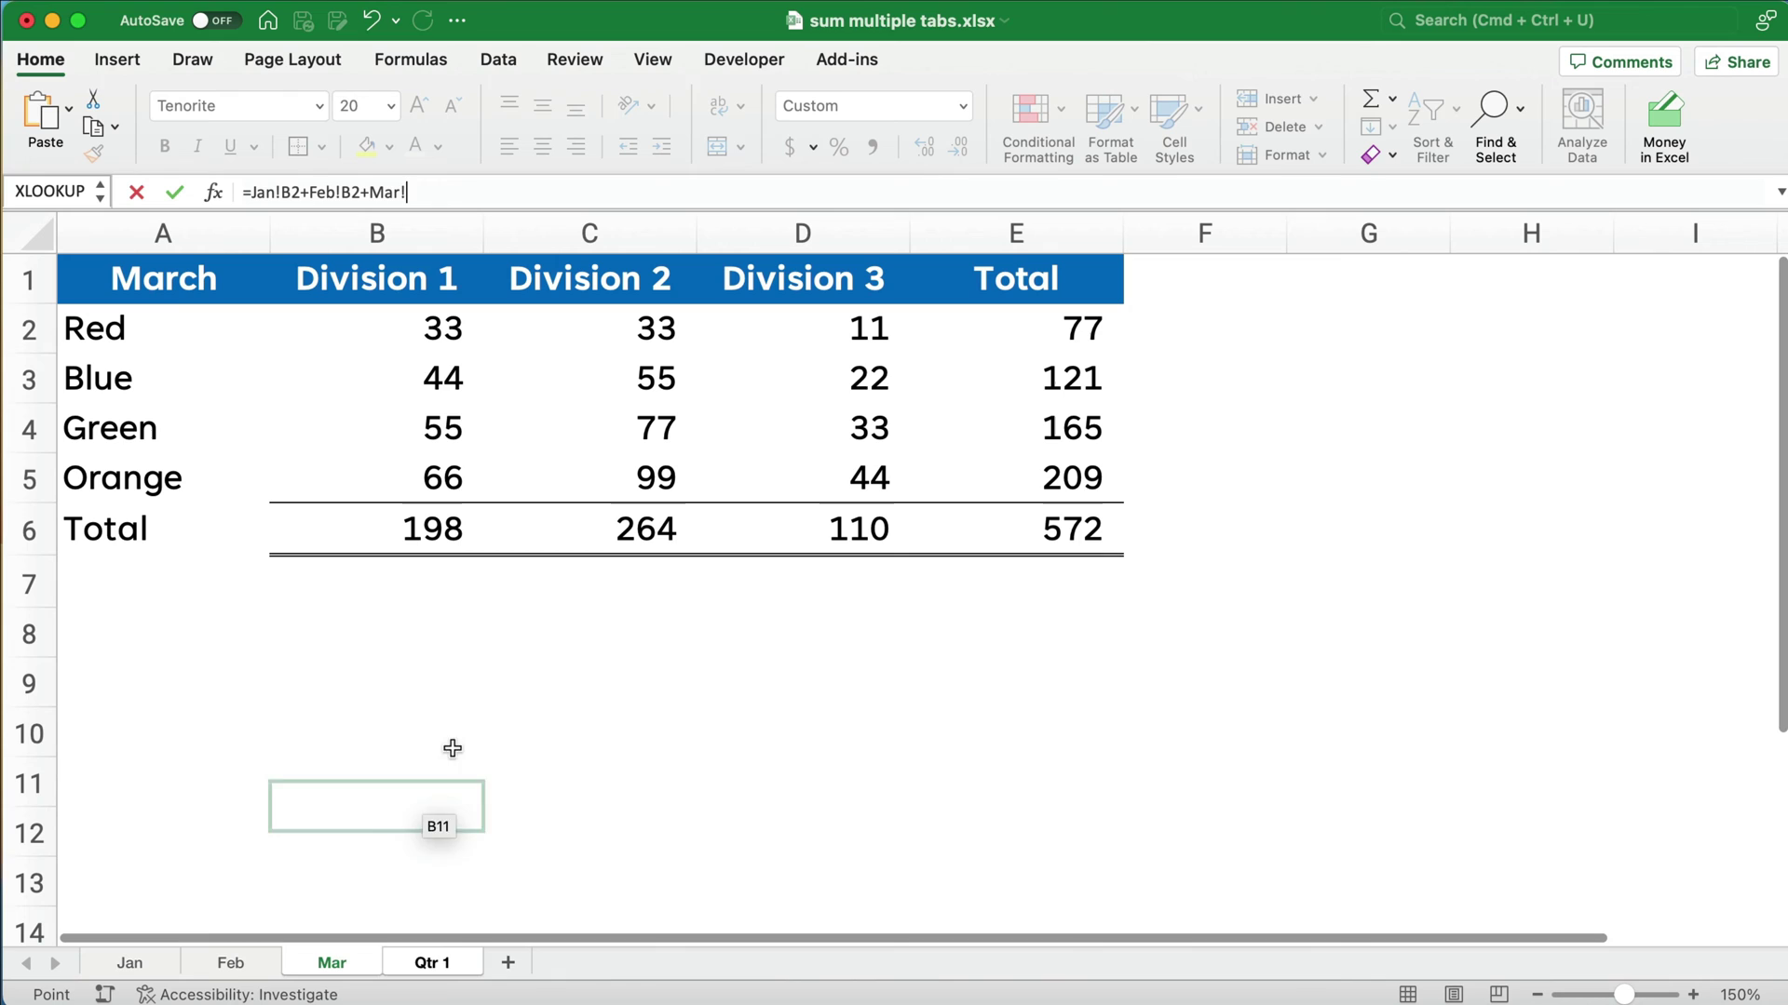
click(427, 343)
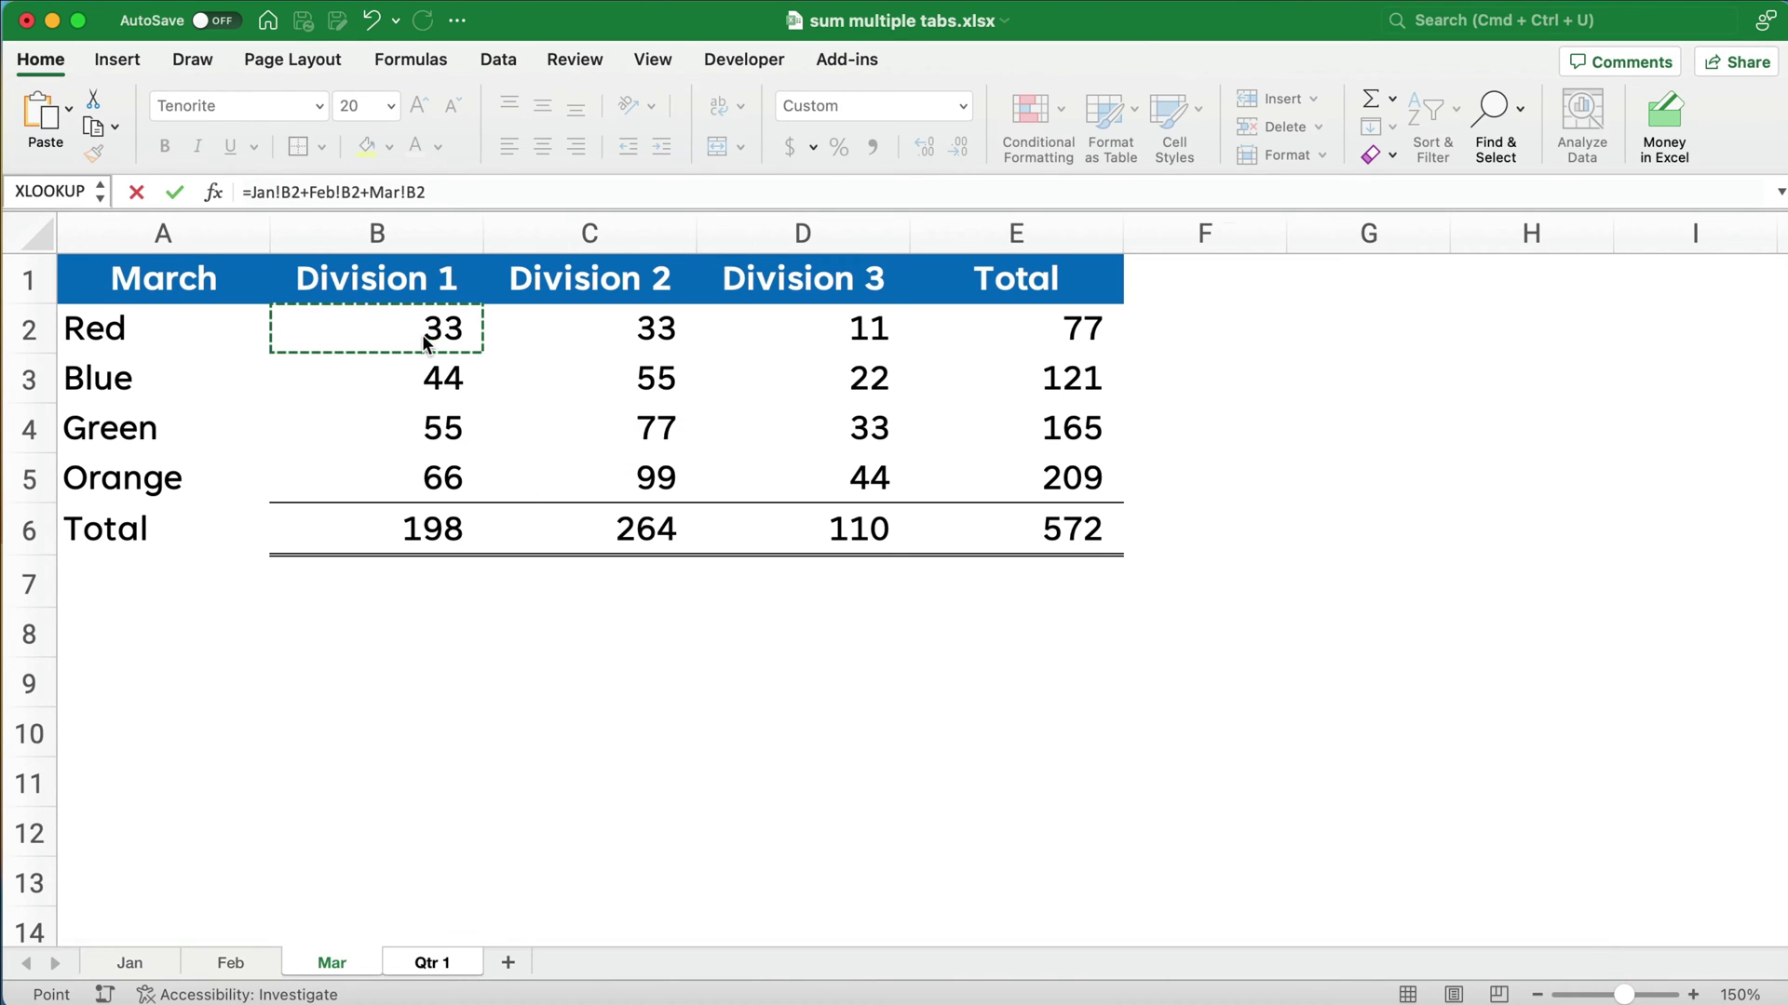
key(Return)
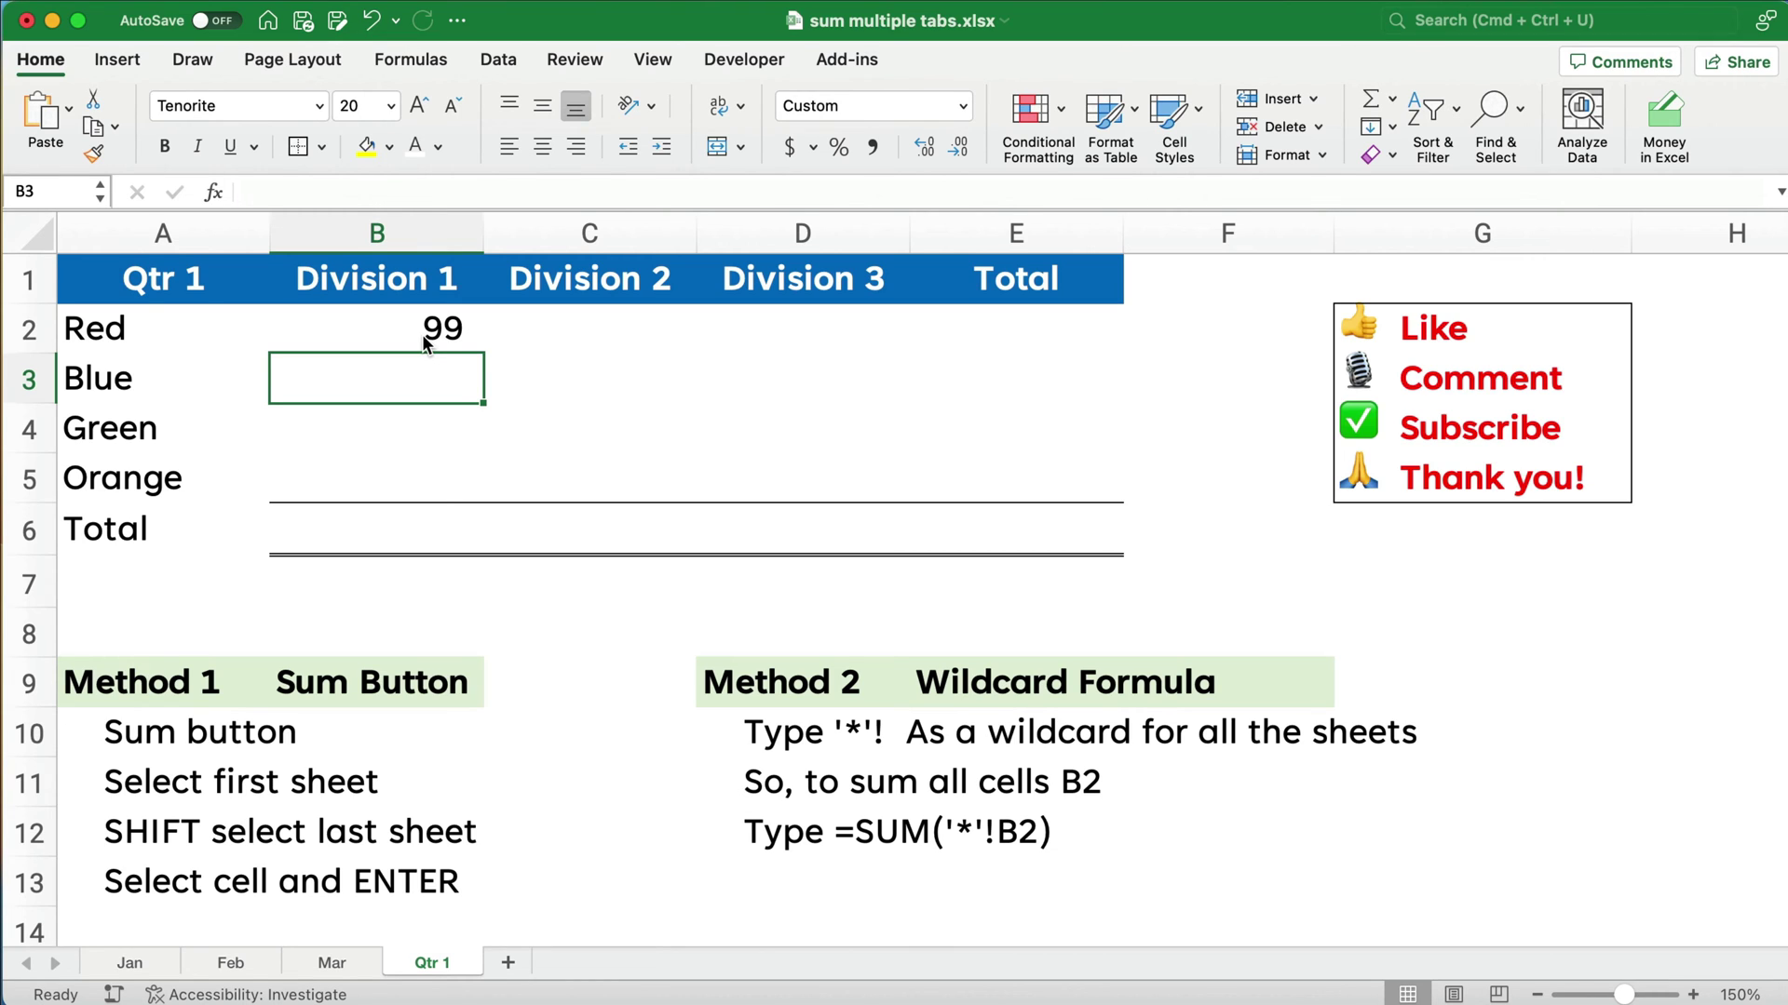
Undo the 99 three-month formula so Qtr 1 cell B2 is empty
click(451, 316)
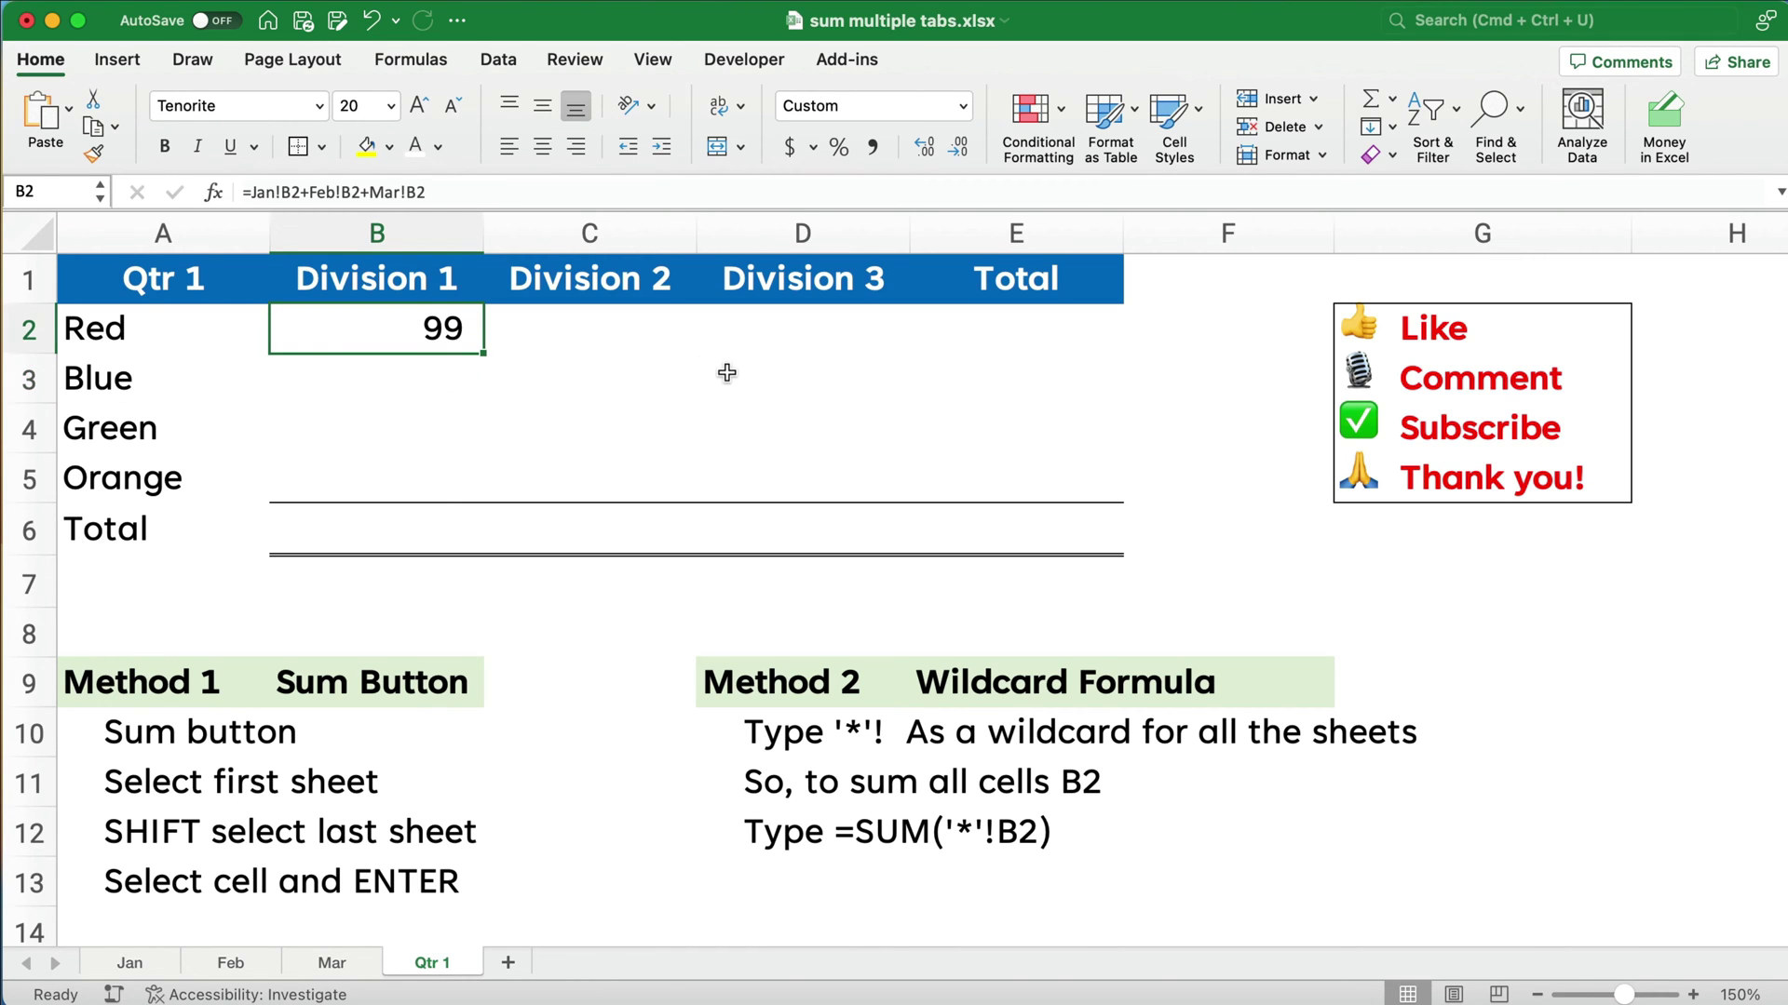
key(super+z)
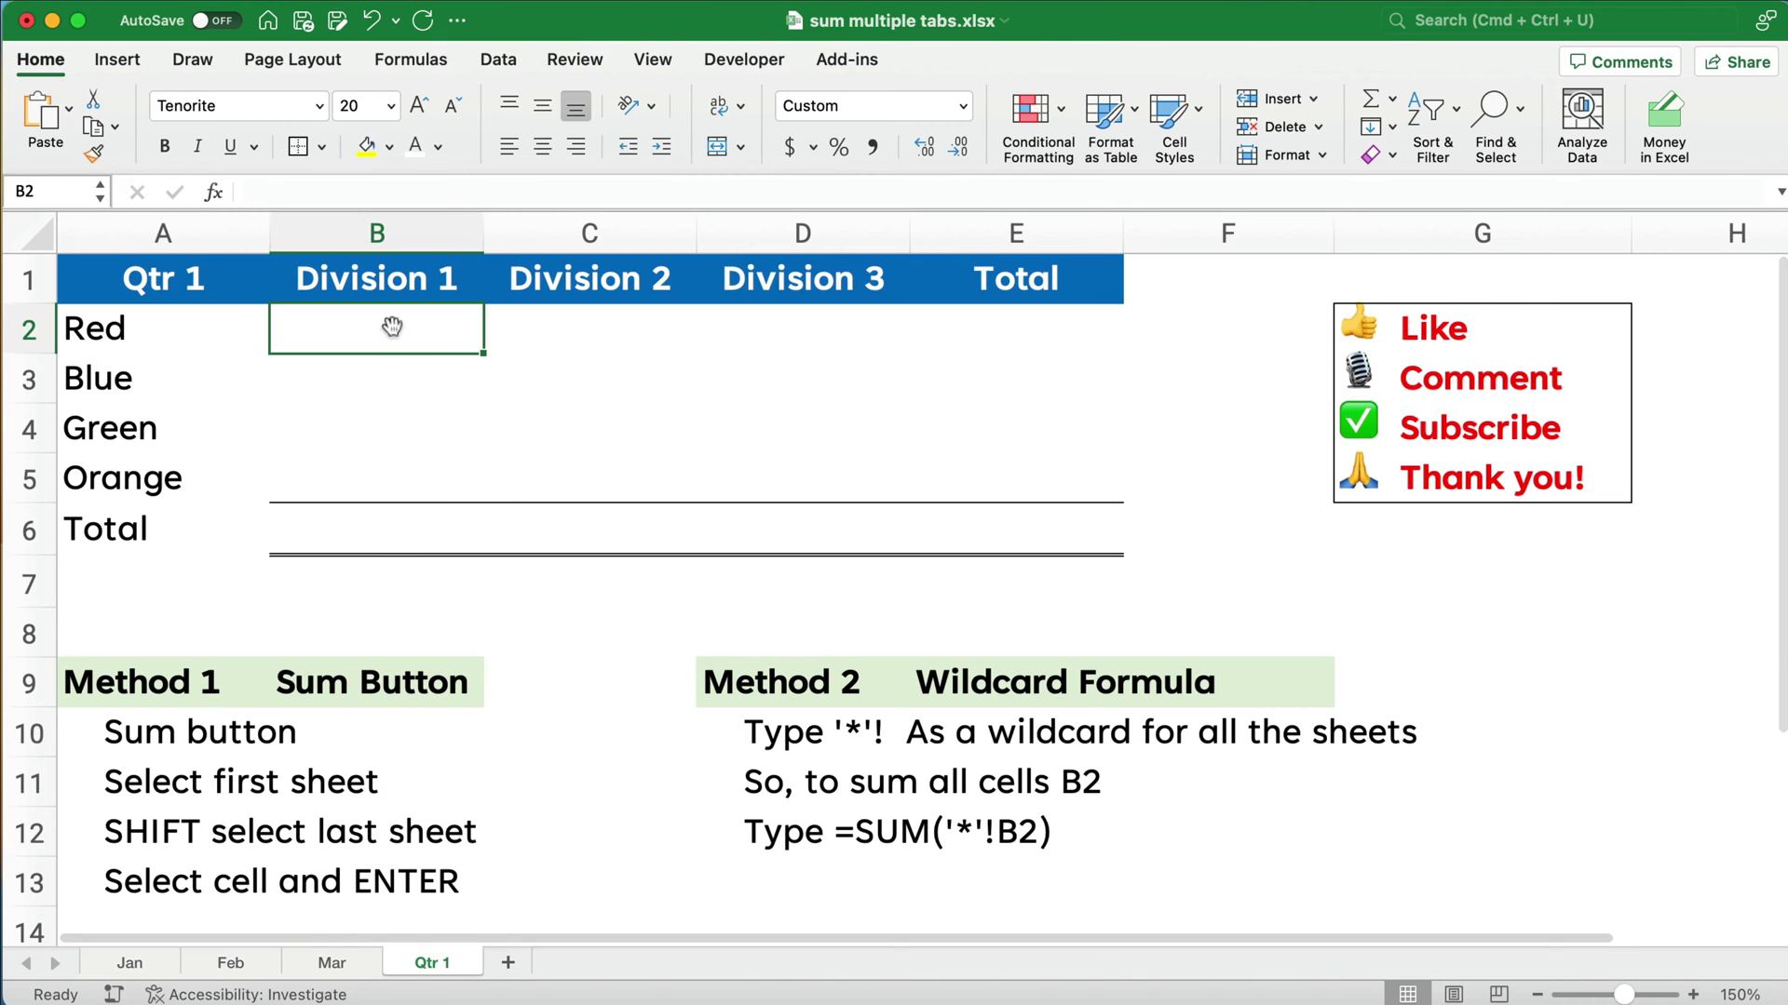
Enter =SUM(Jan:Mar!B2) in Qtr 1 B2, a 3D sum showing 99
click(1371, 98)
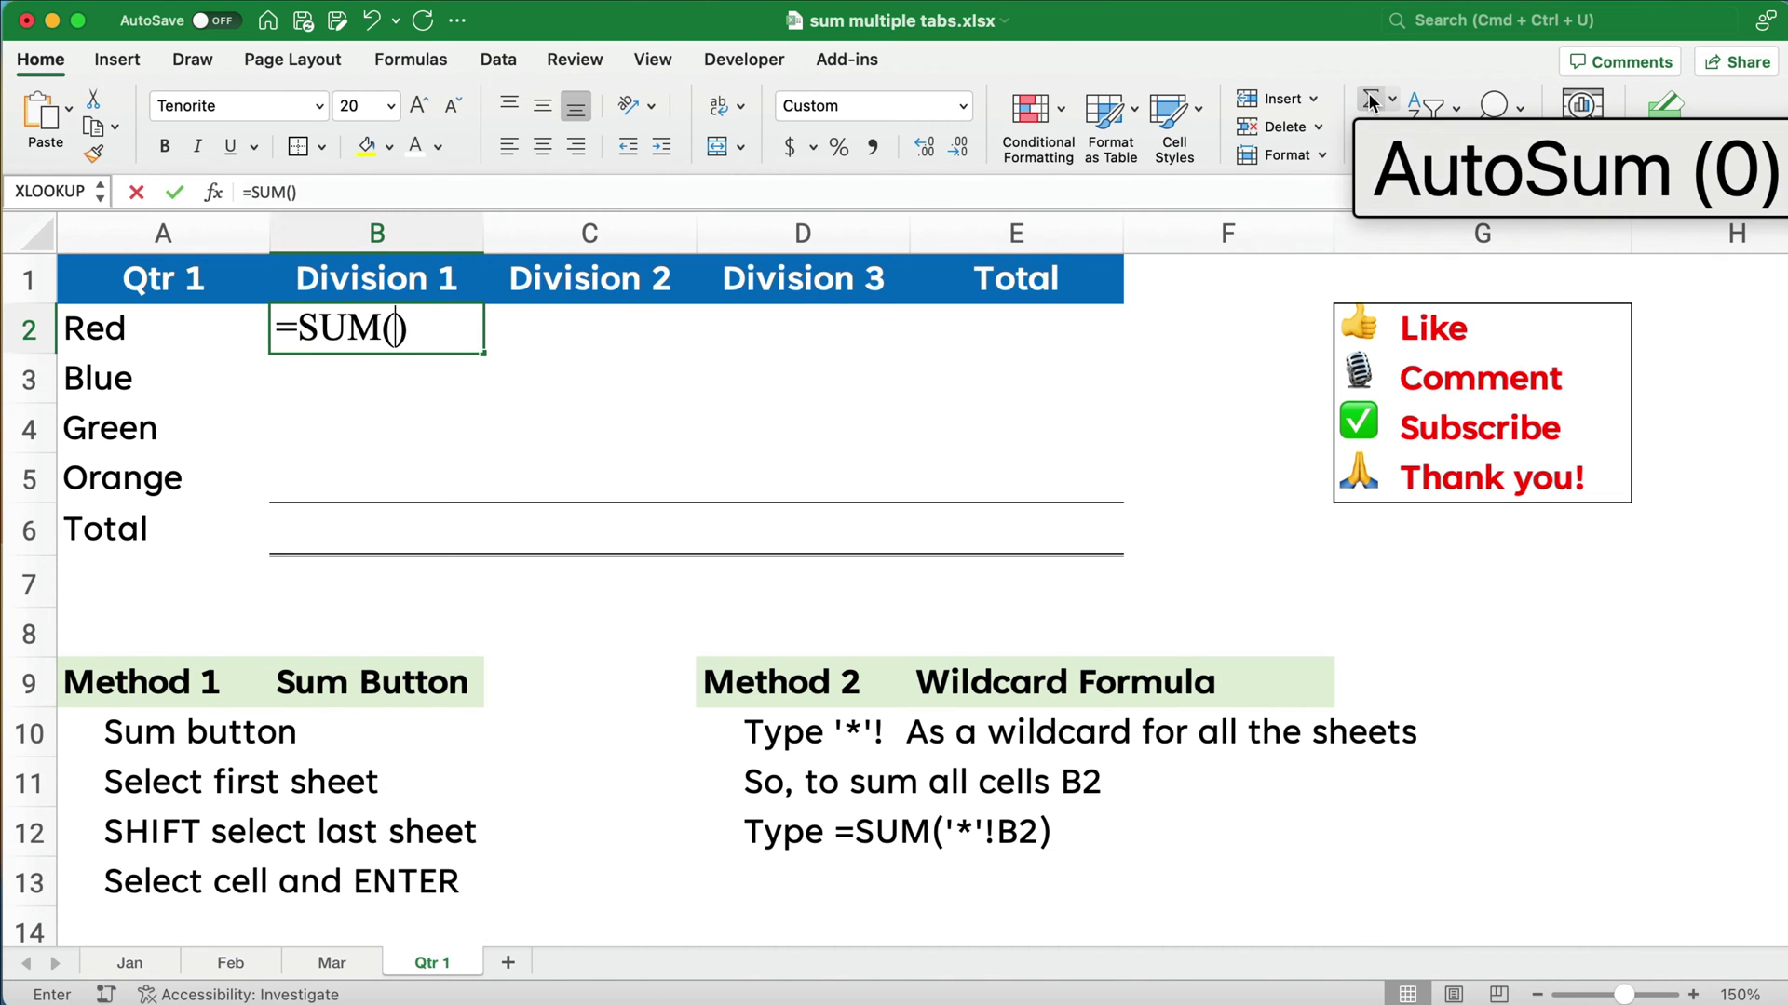
click(130, 962)
click(407, 341)
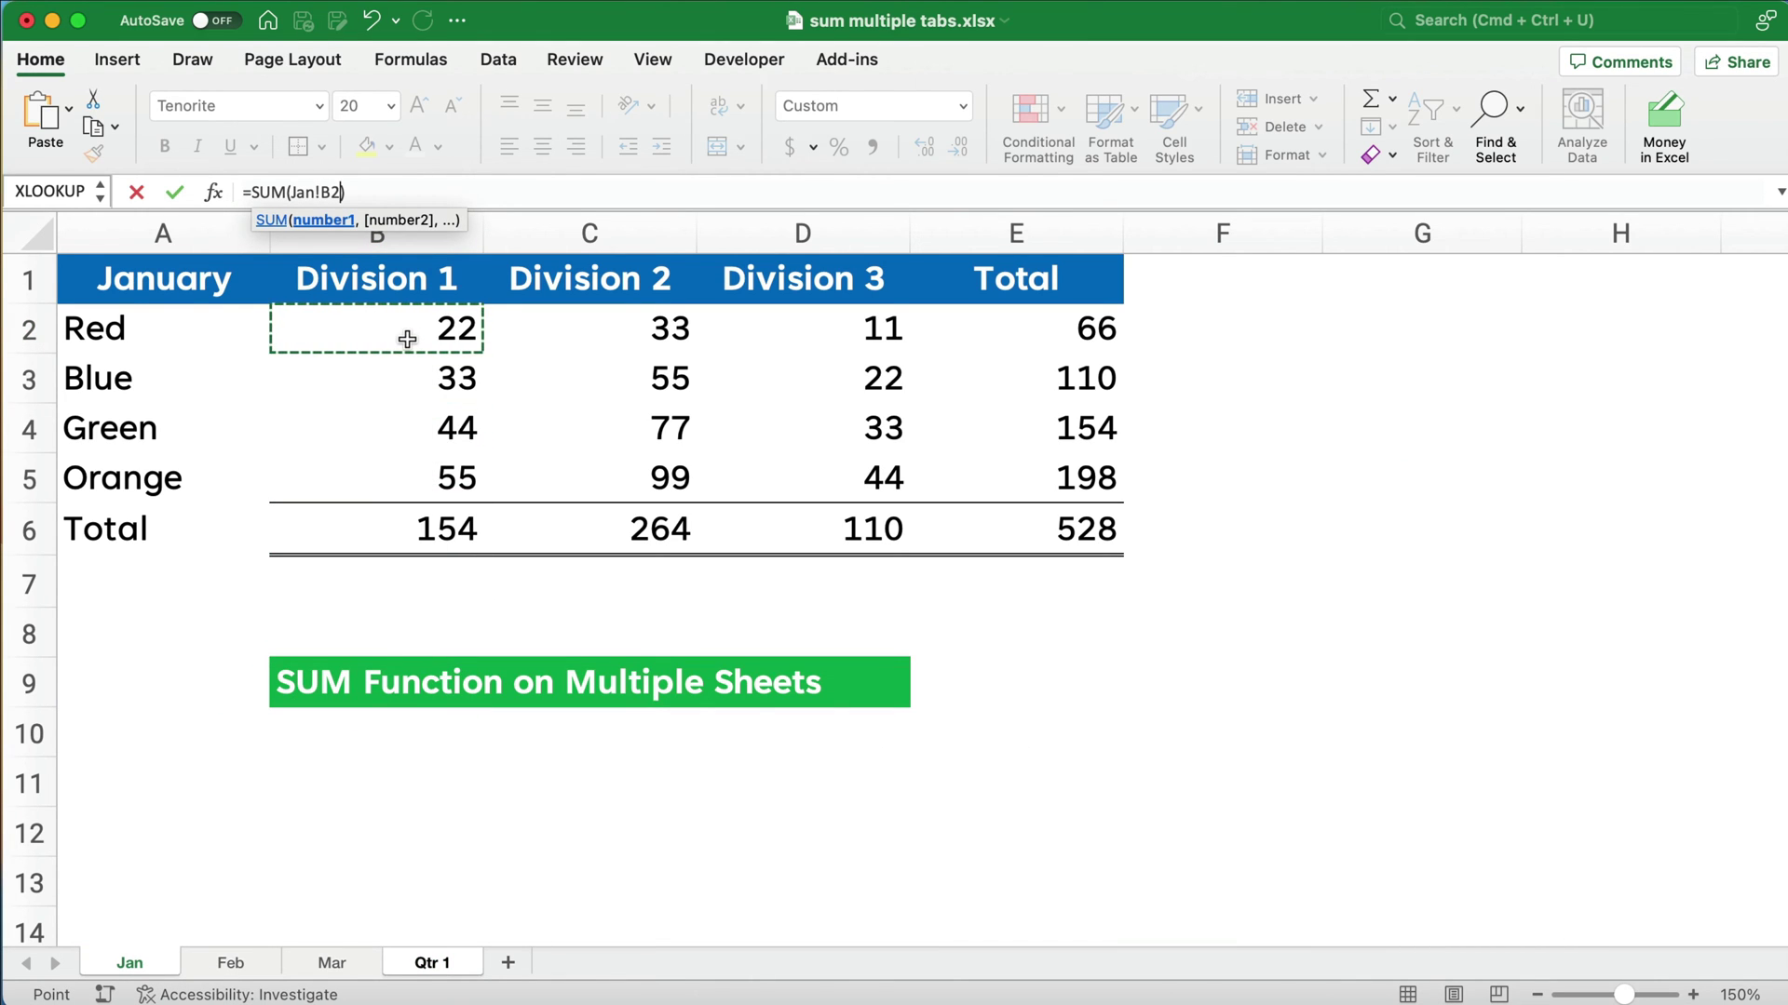
key(shift)
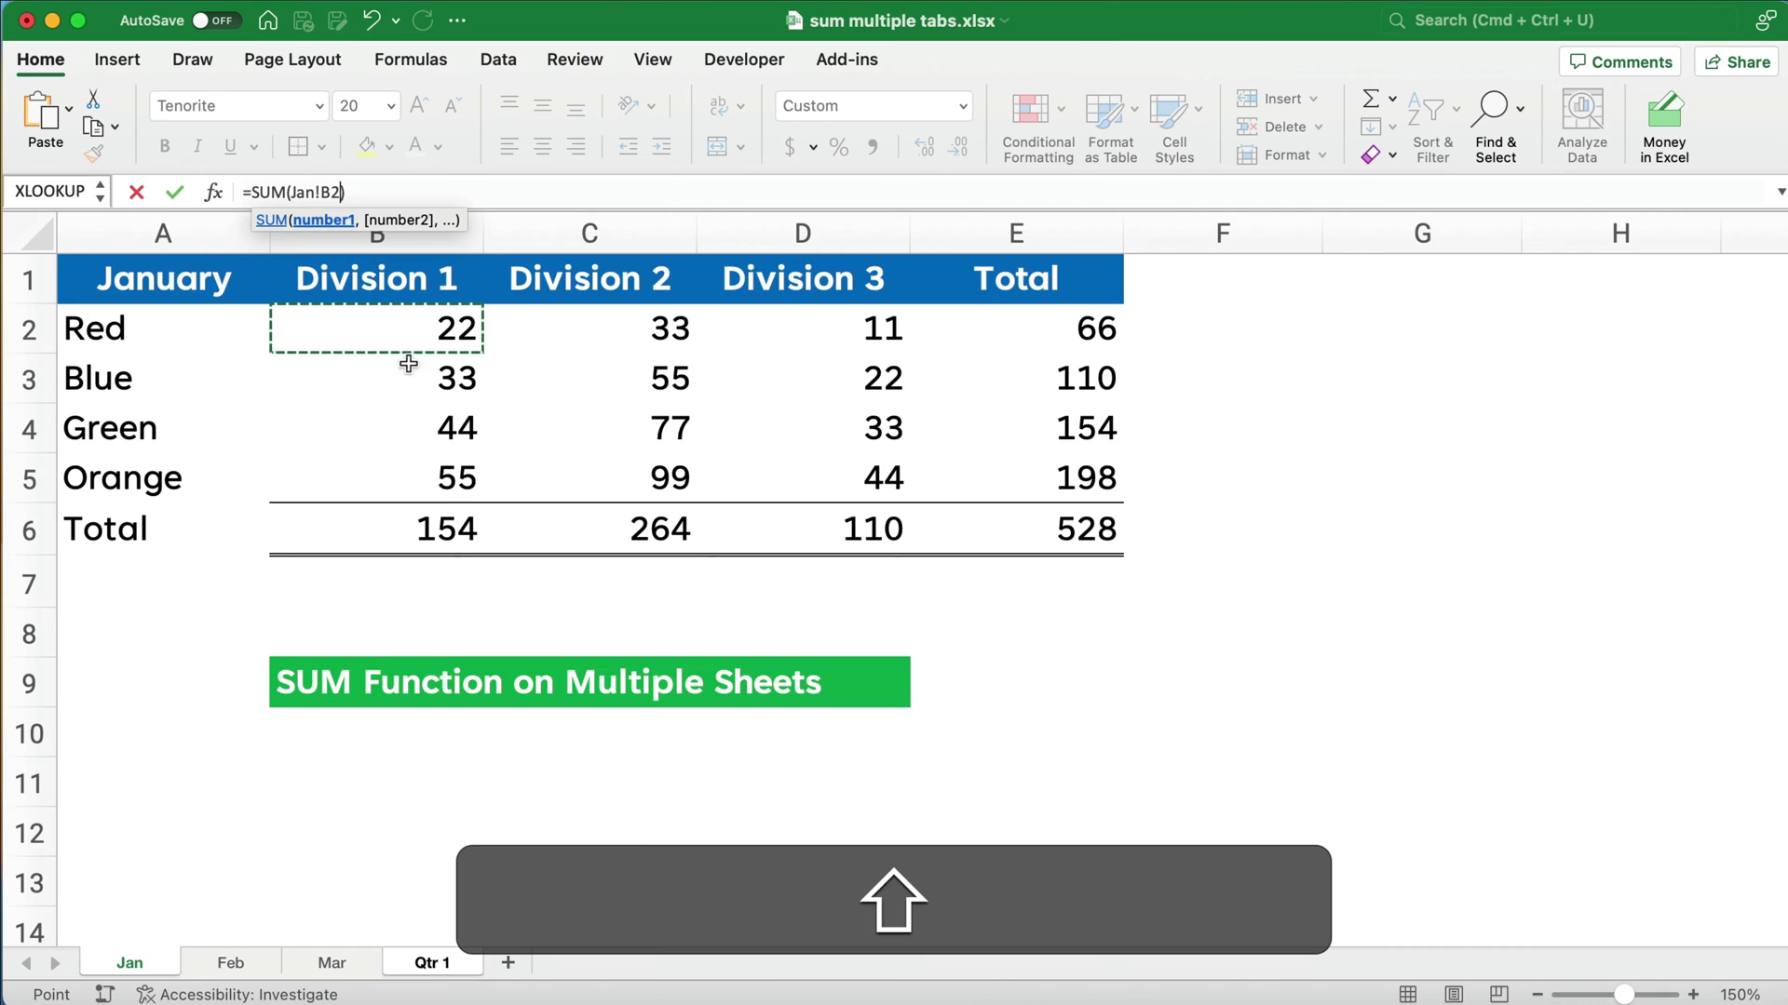
shift+click(332, 963)
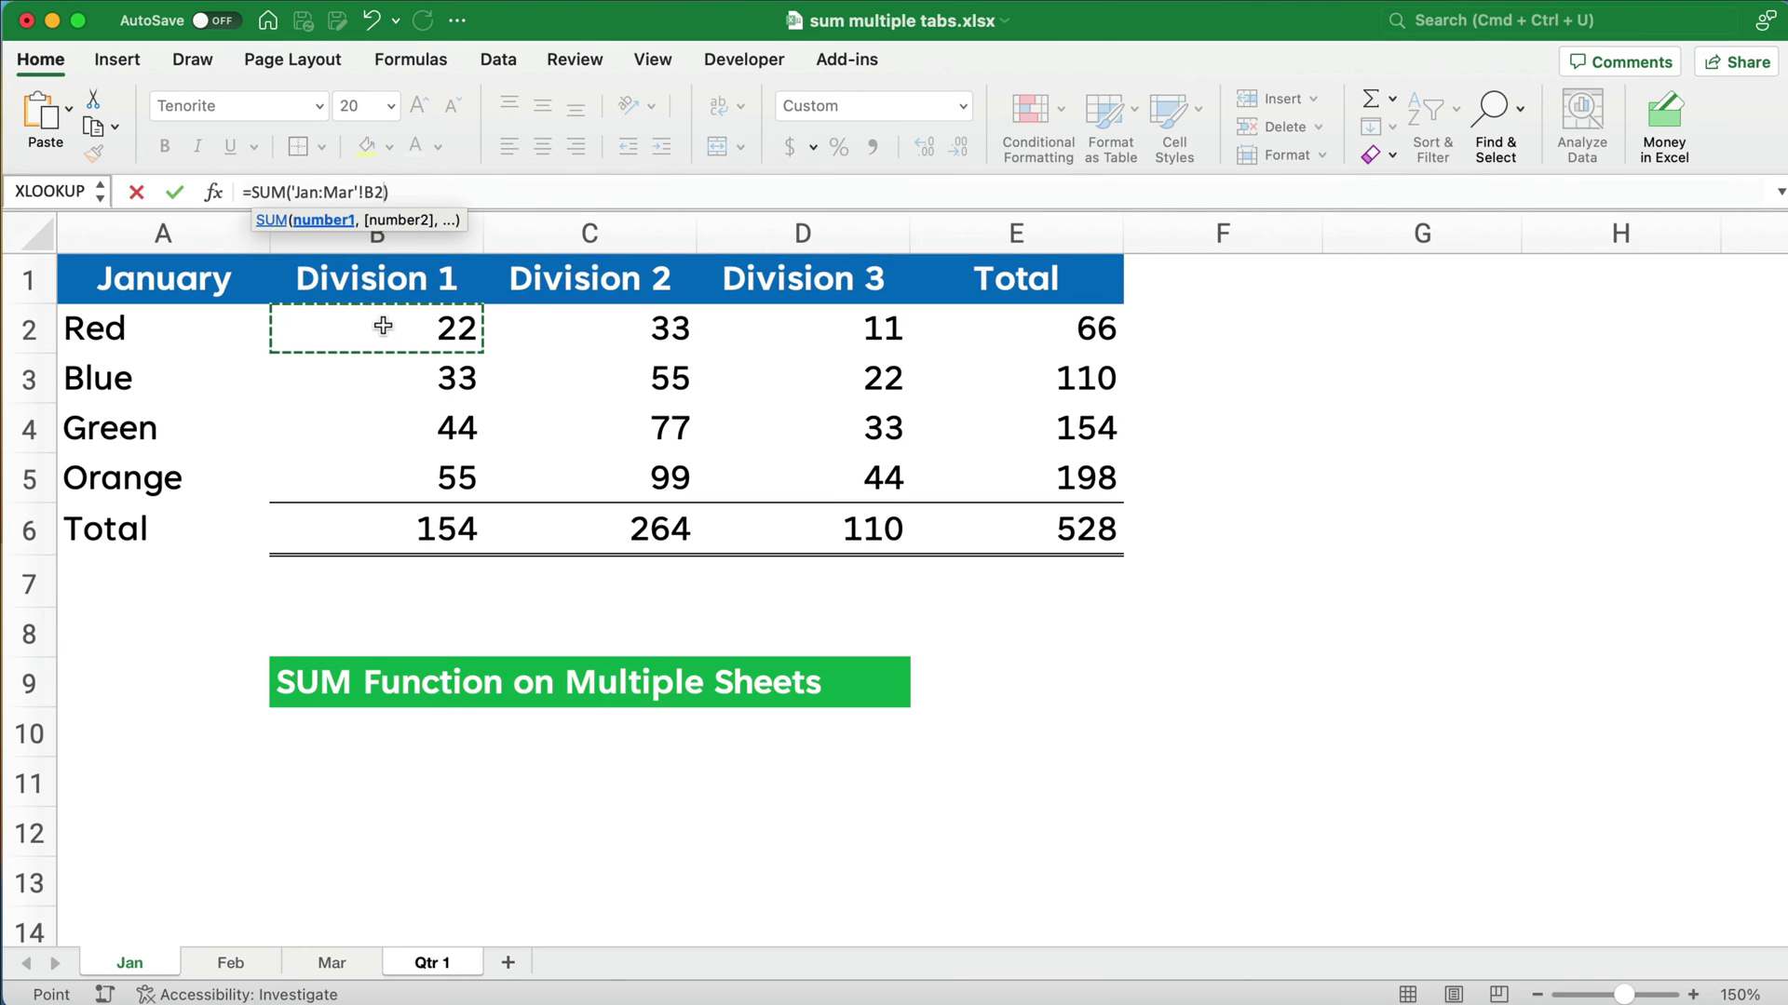
key(Return)
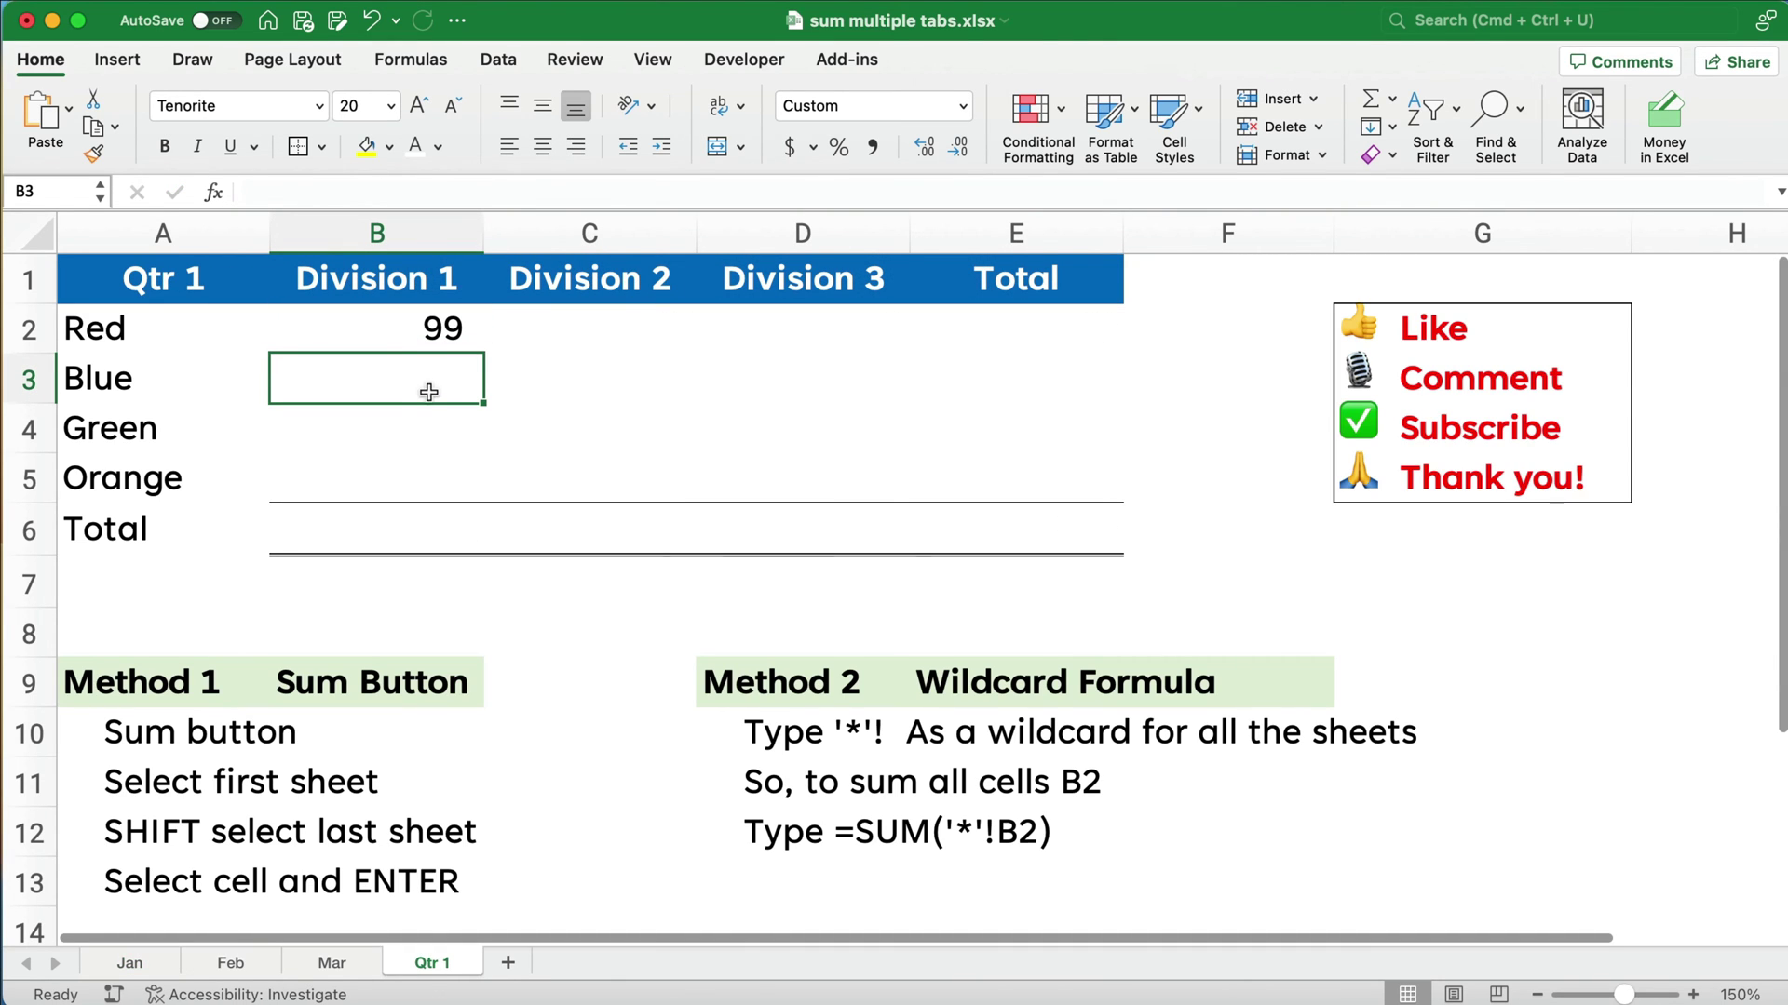
click(443, 332)
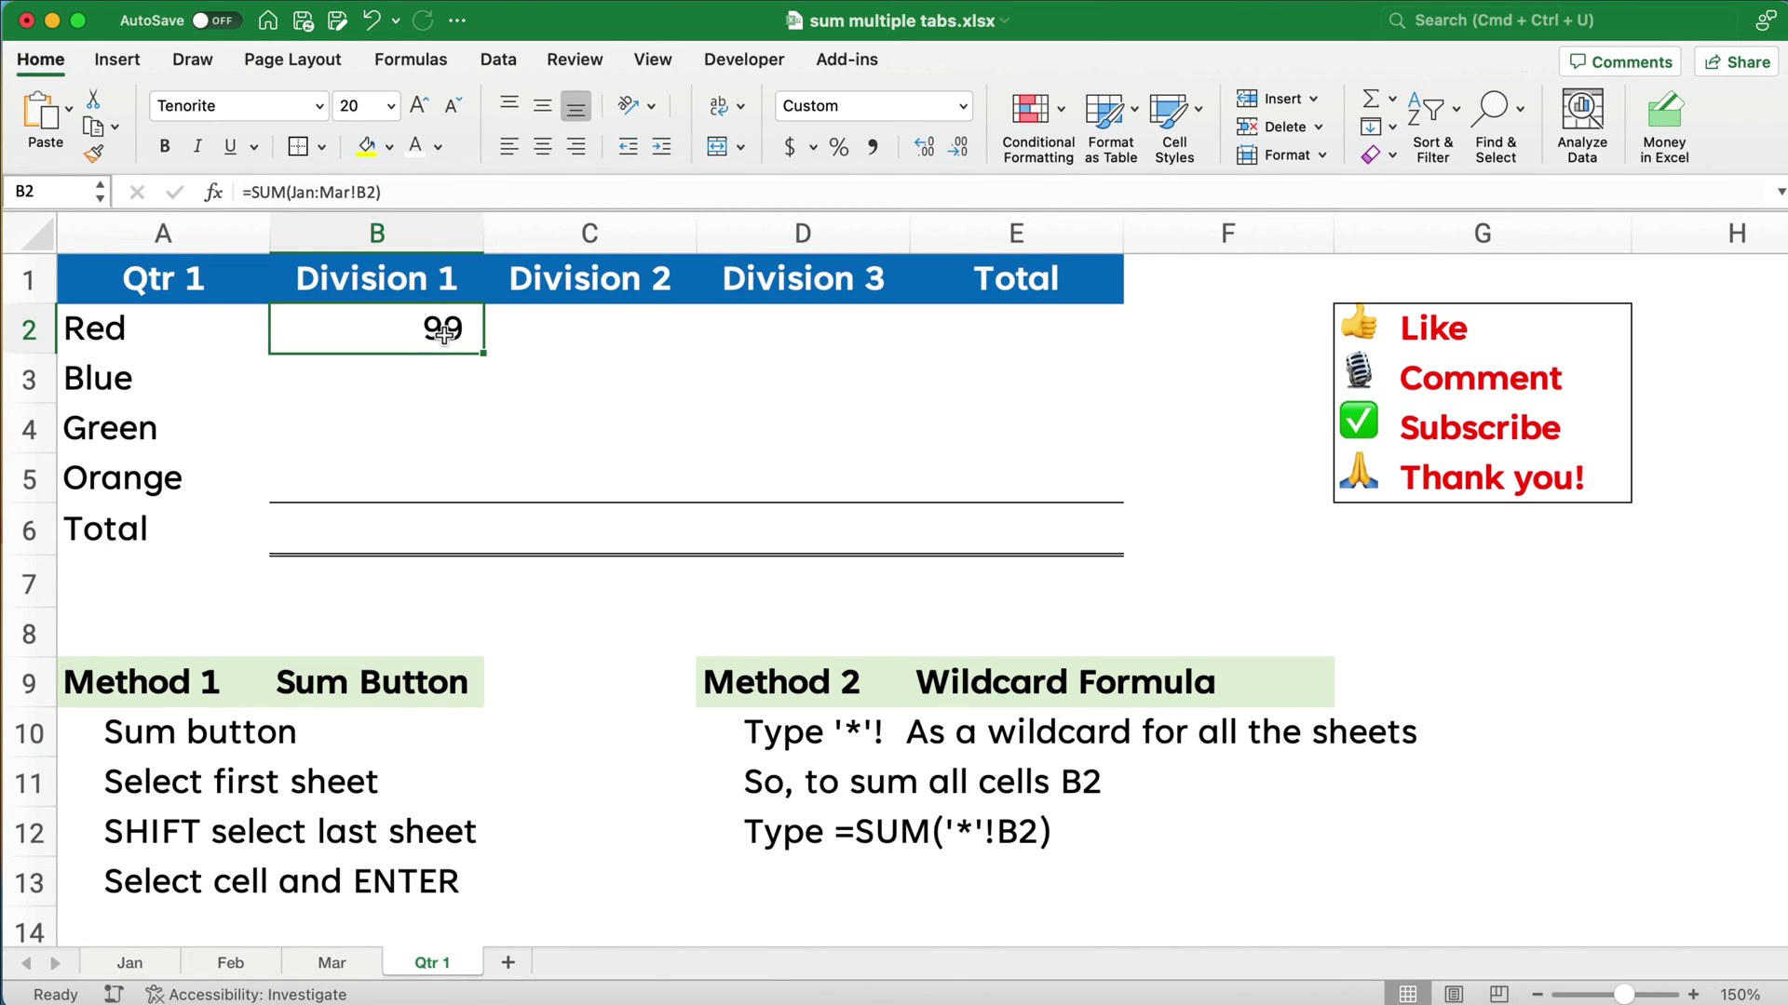
Fill B2's 3D SUM formula across B2:D5 and select the table B2:E6
click(472, 383)
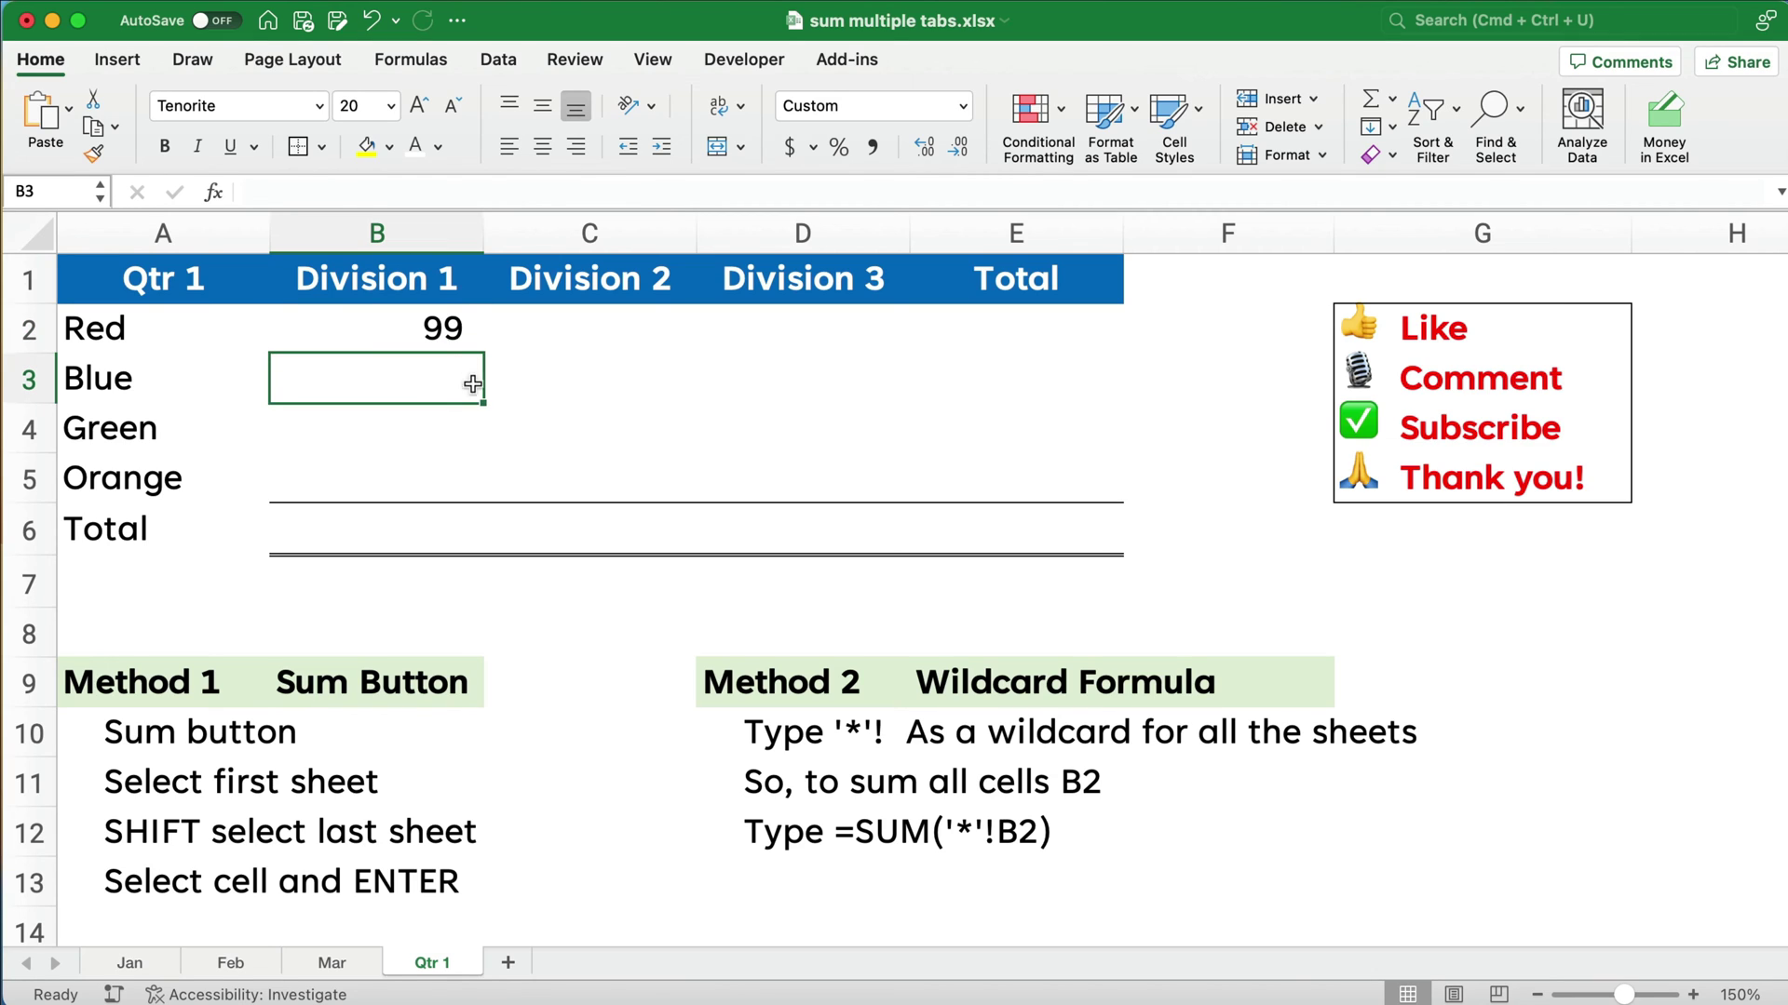
click(447, 328)
drag(484, 353, 863, 513)
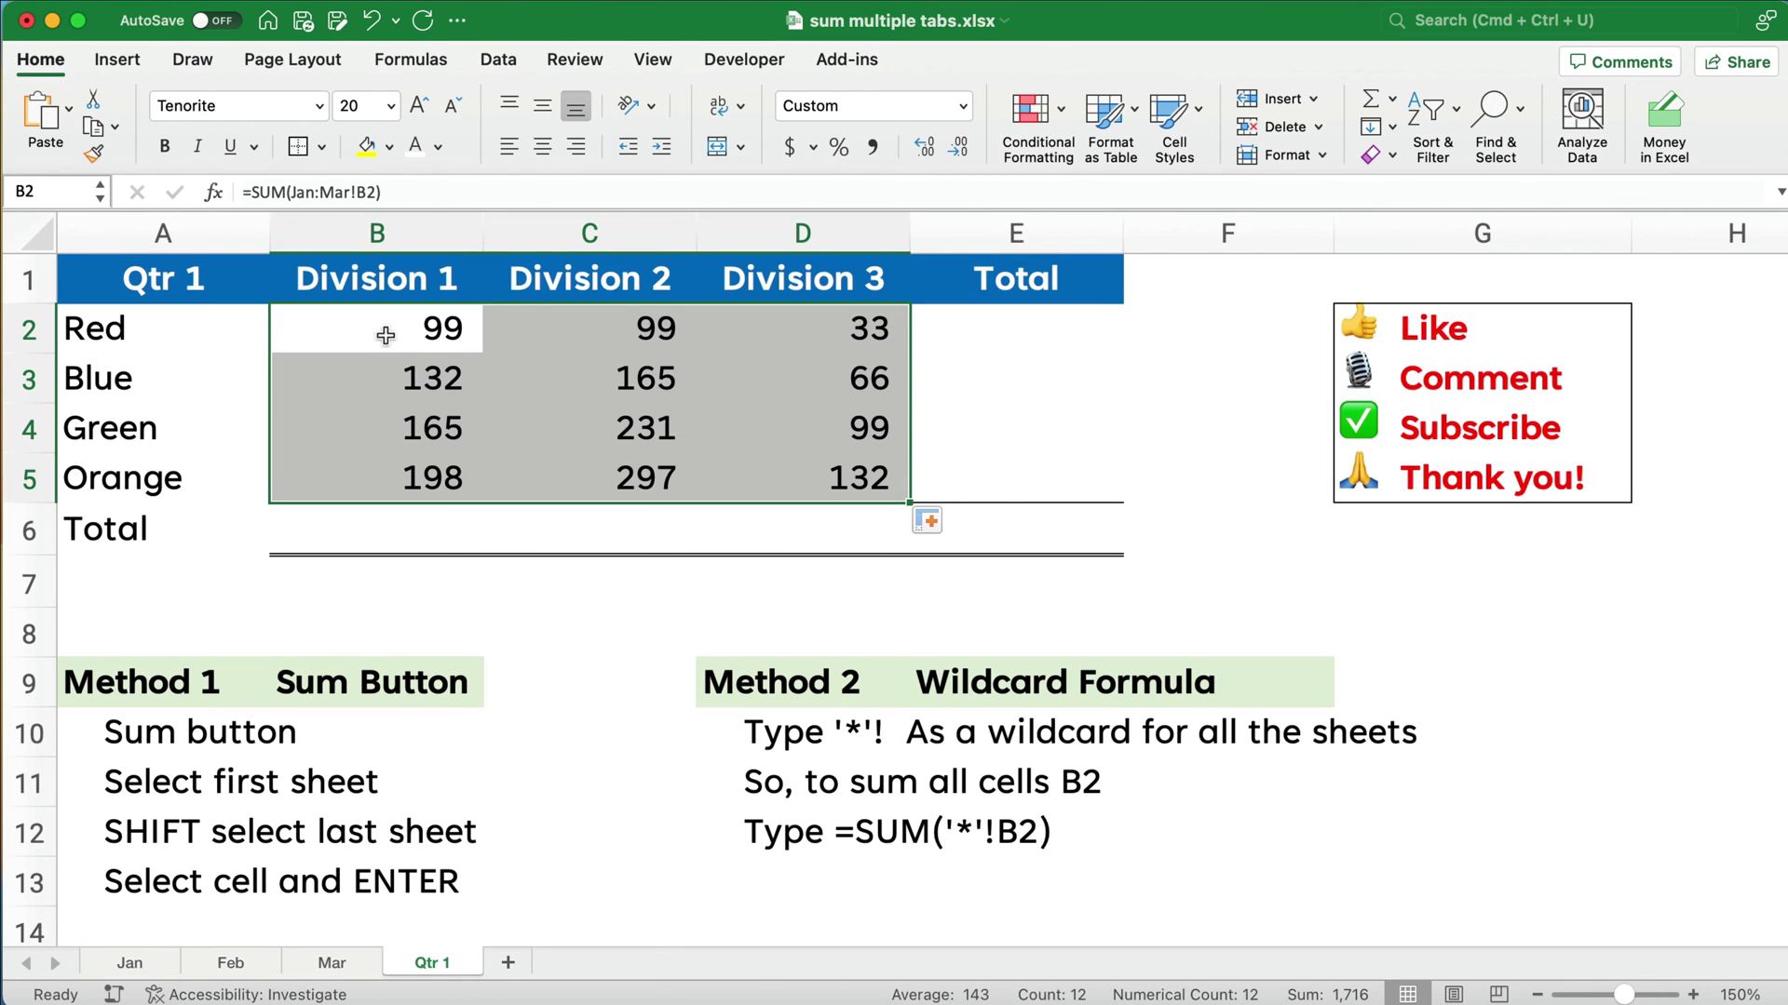
drag(384, 337, 993, 521)
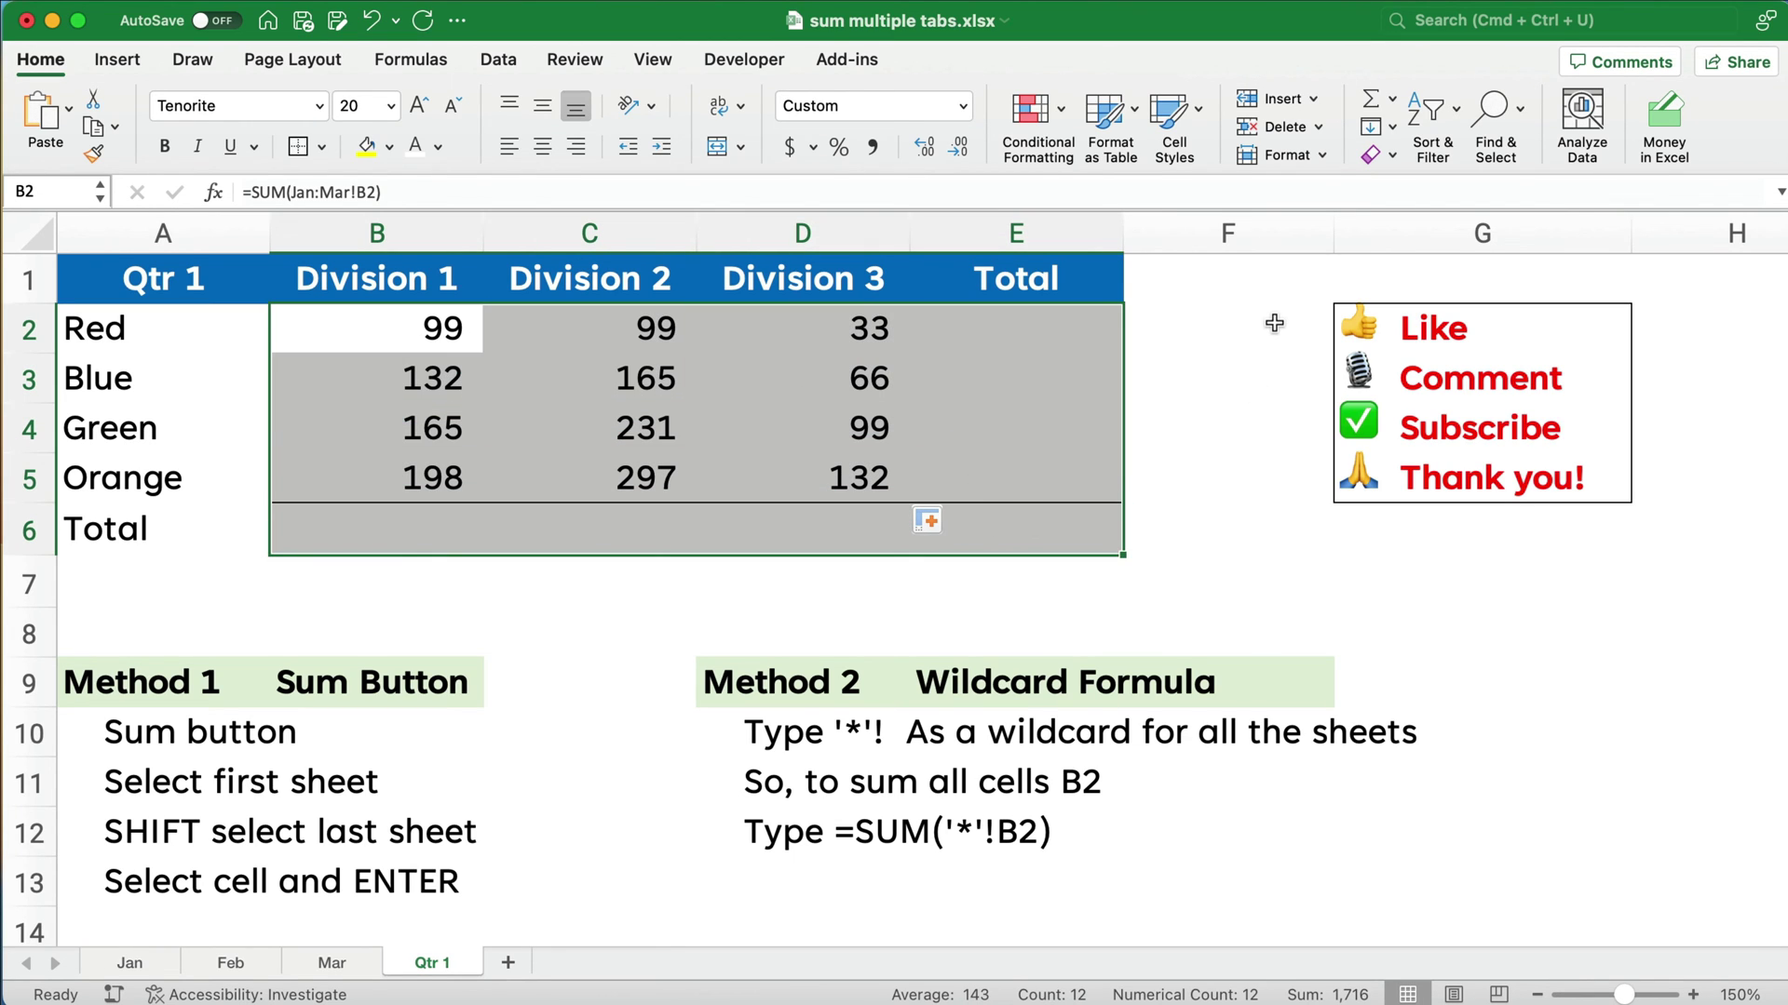
Add AutoSum totals to the Qtr 1 table and select the row 6 division totals
click(1366, 97)
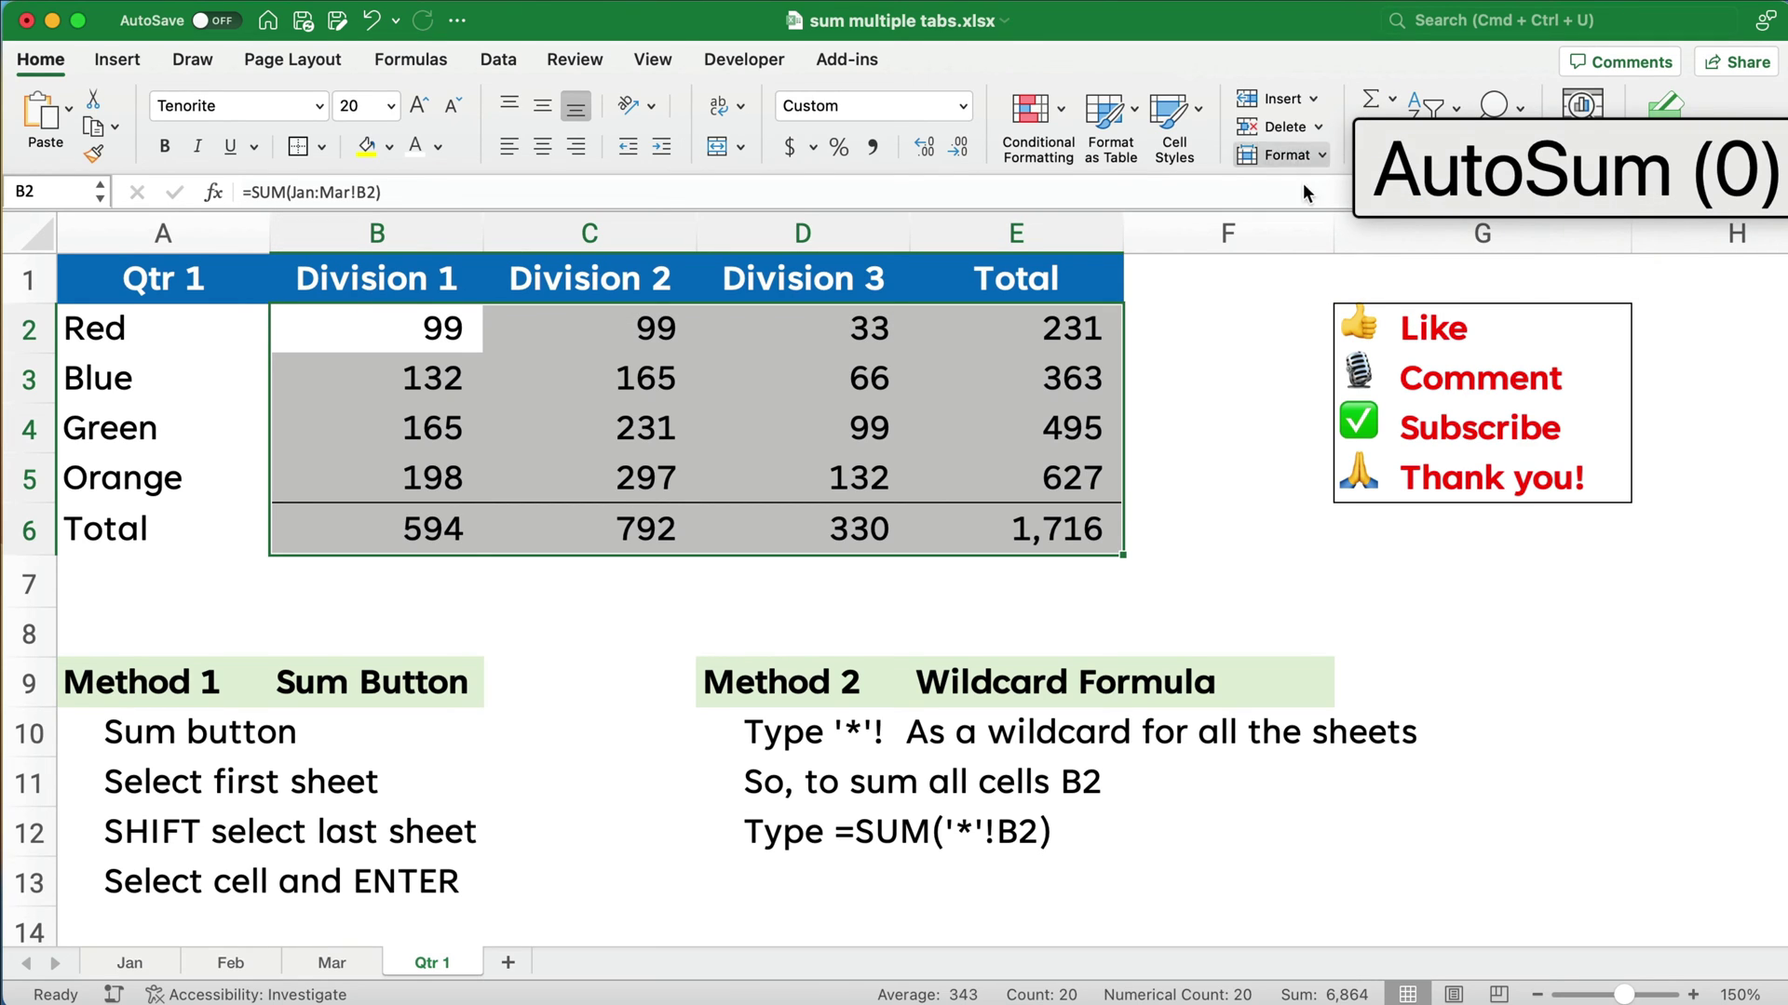
click(437, 538)
drag(488, 539, 868, 527)
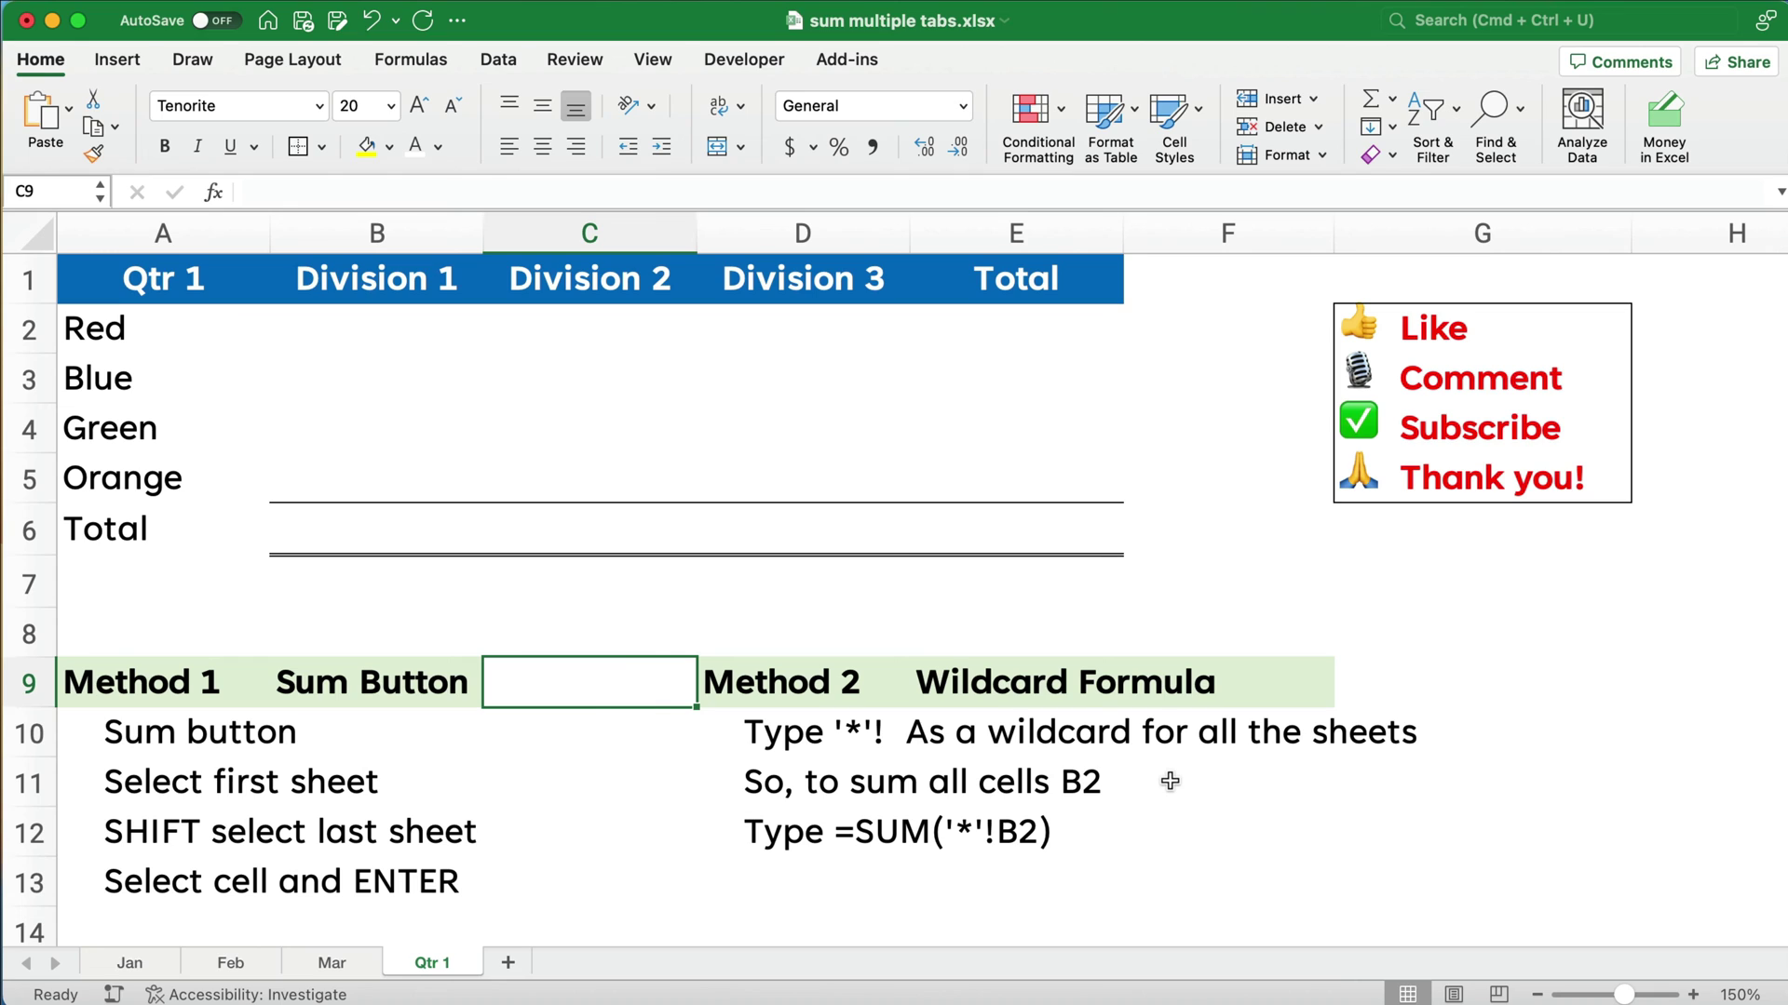
Enter =sum('*'!b2) in Qtr 1 B2, returning 99
click(357, 338)
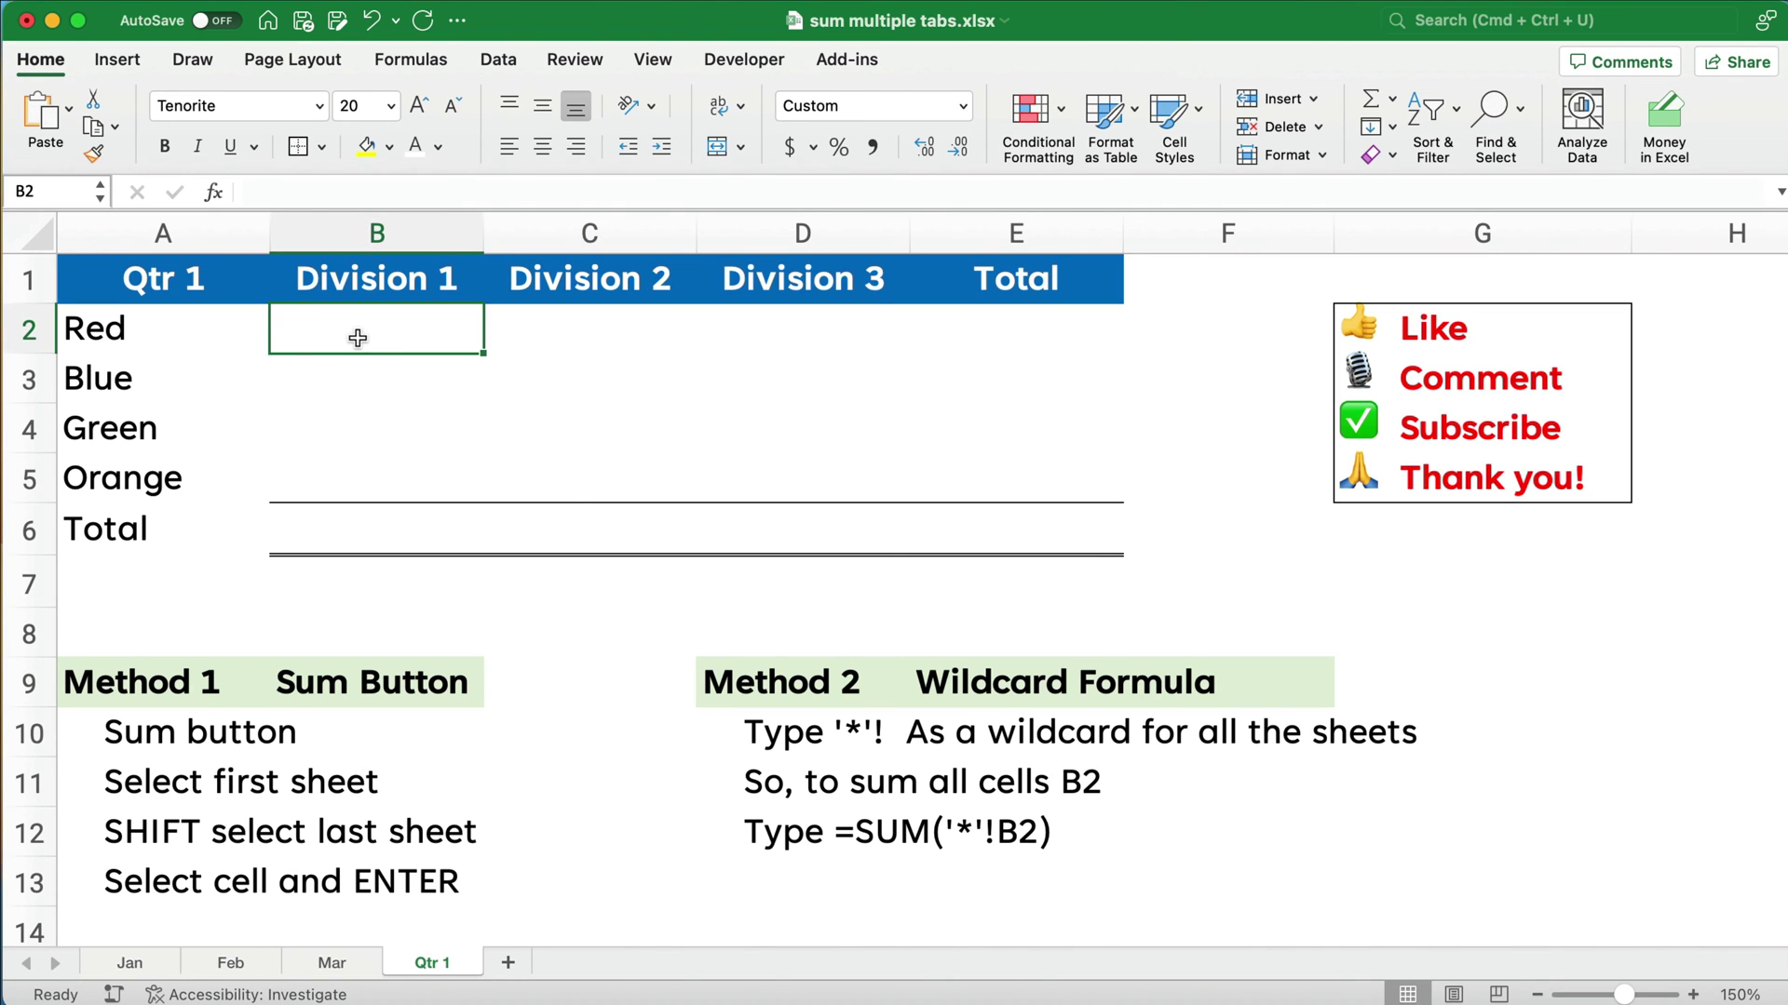
text(=s)
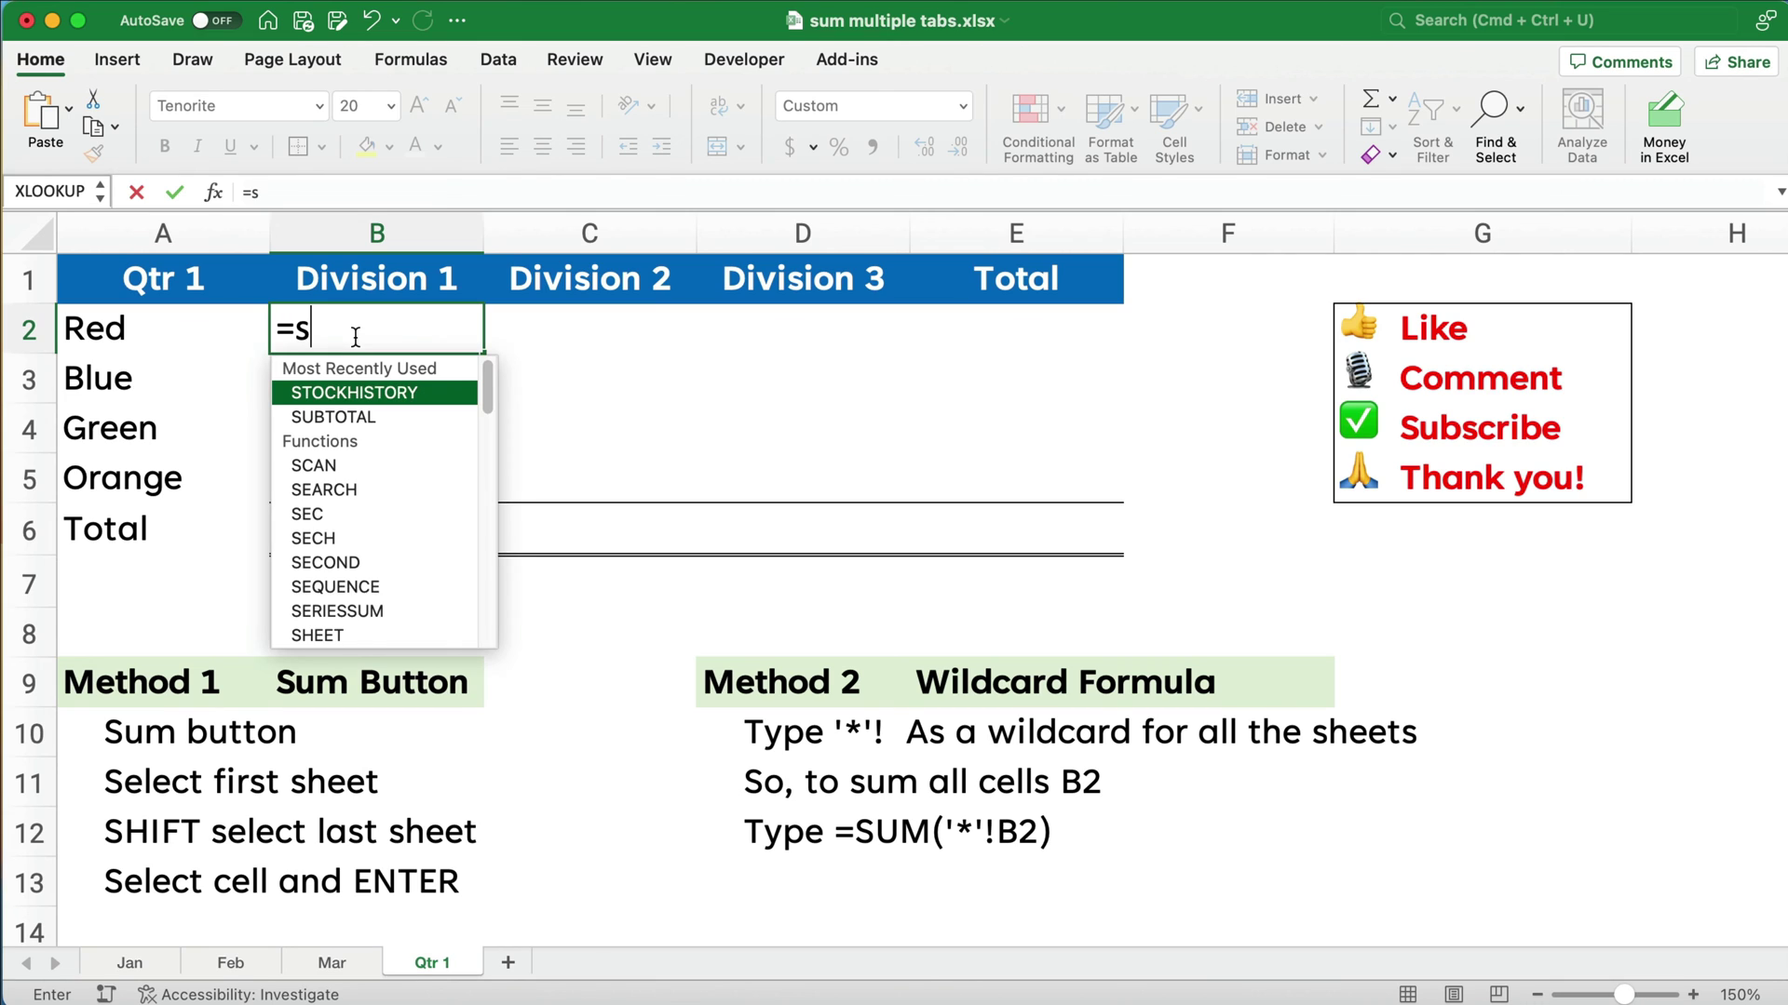
text(um()
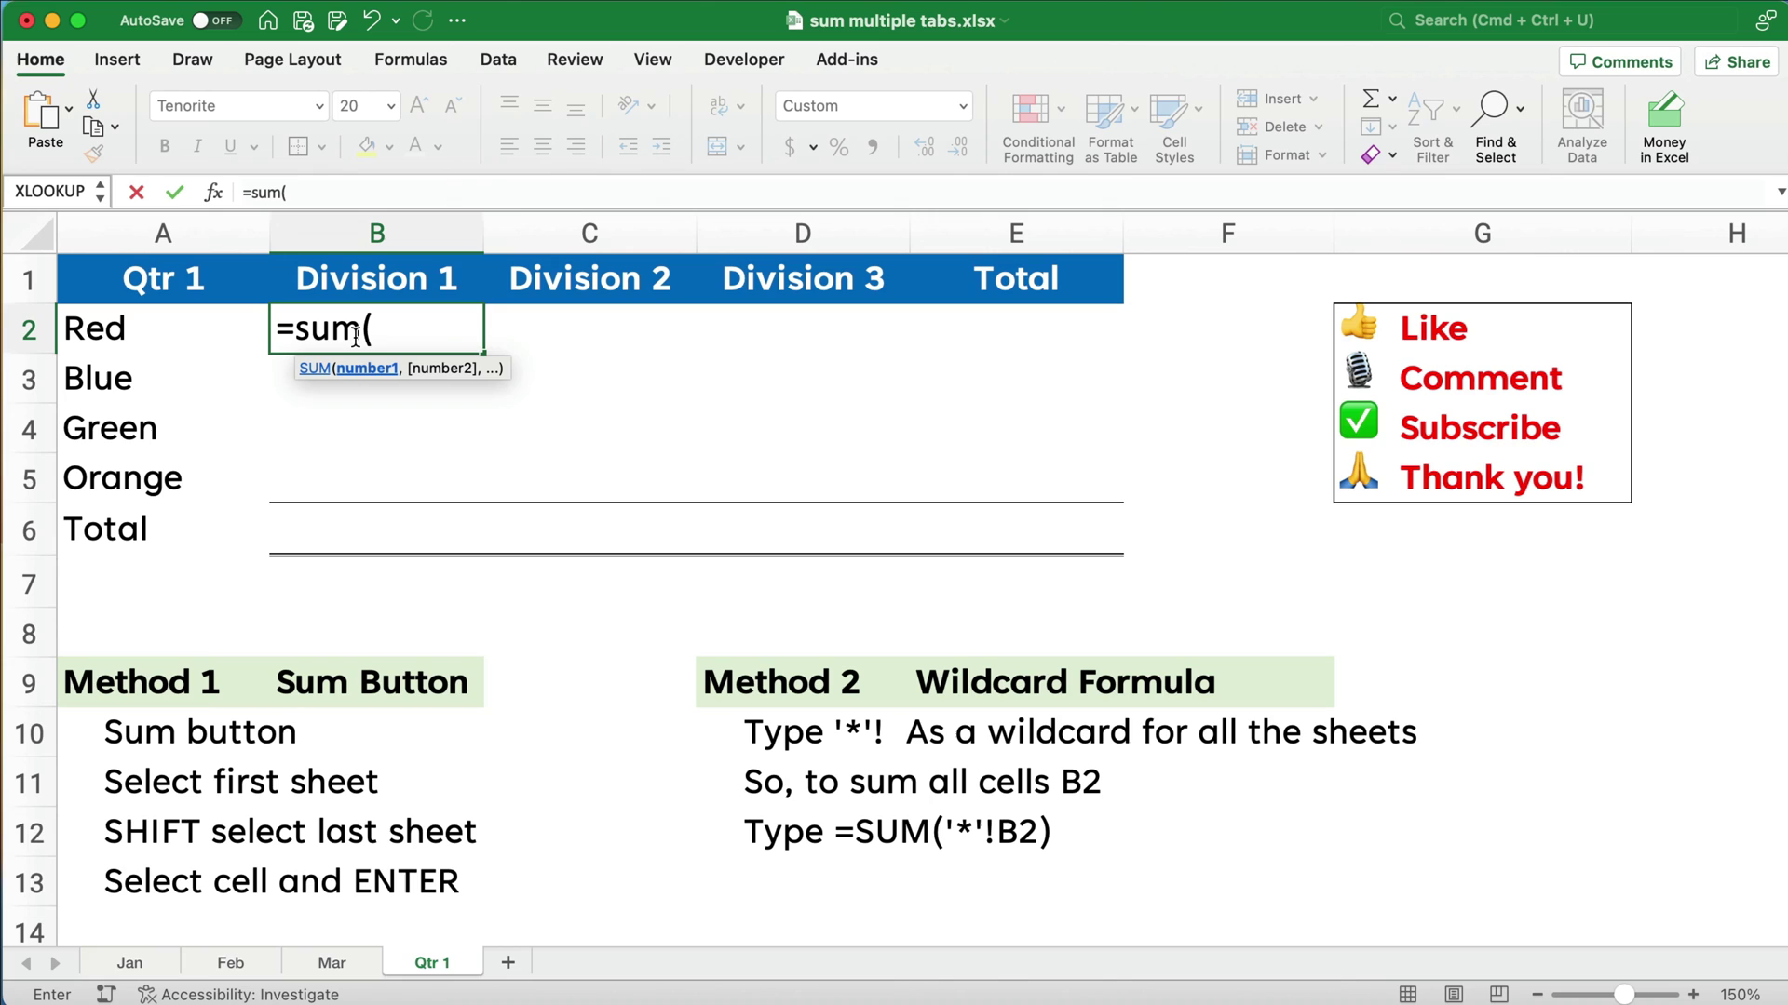
text('*)
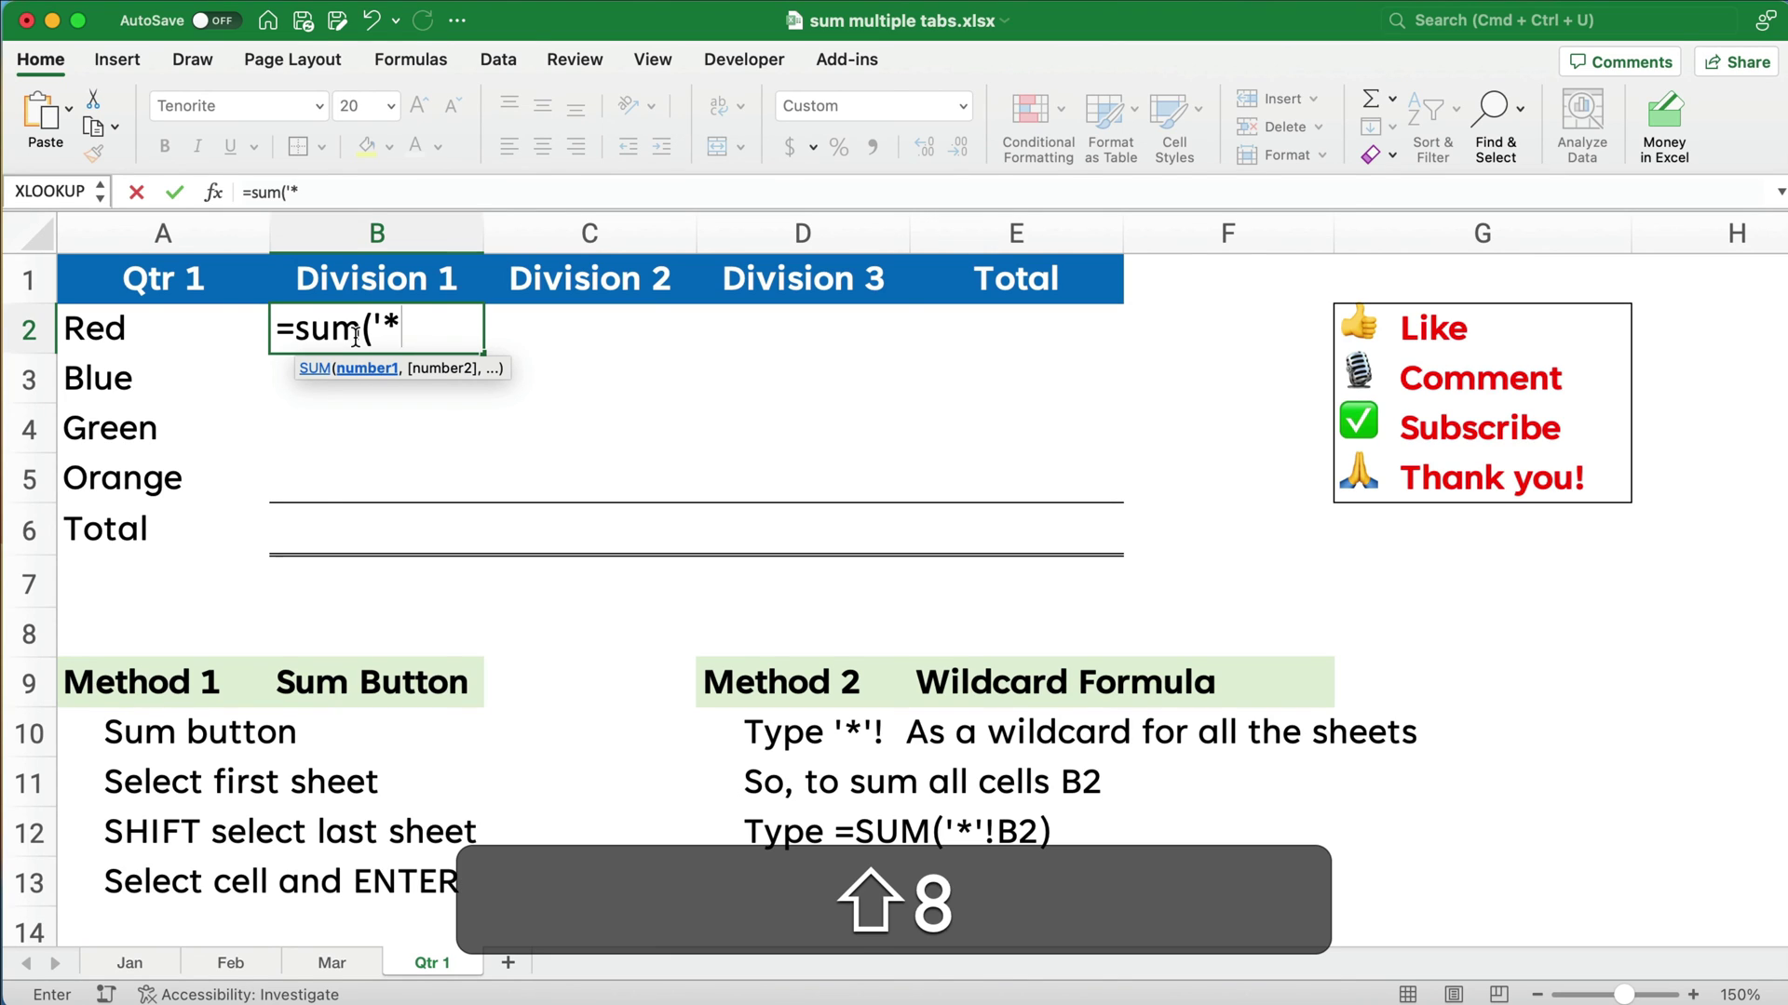
text(')
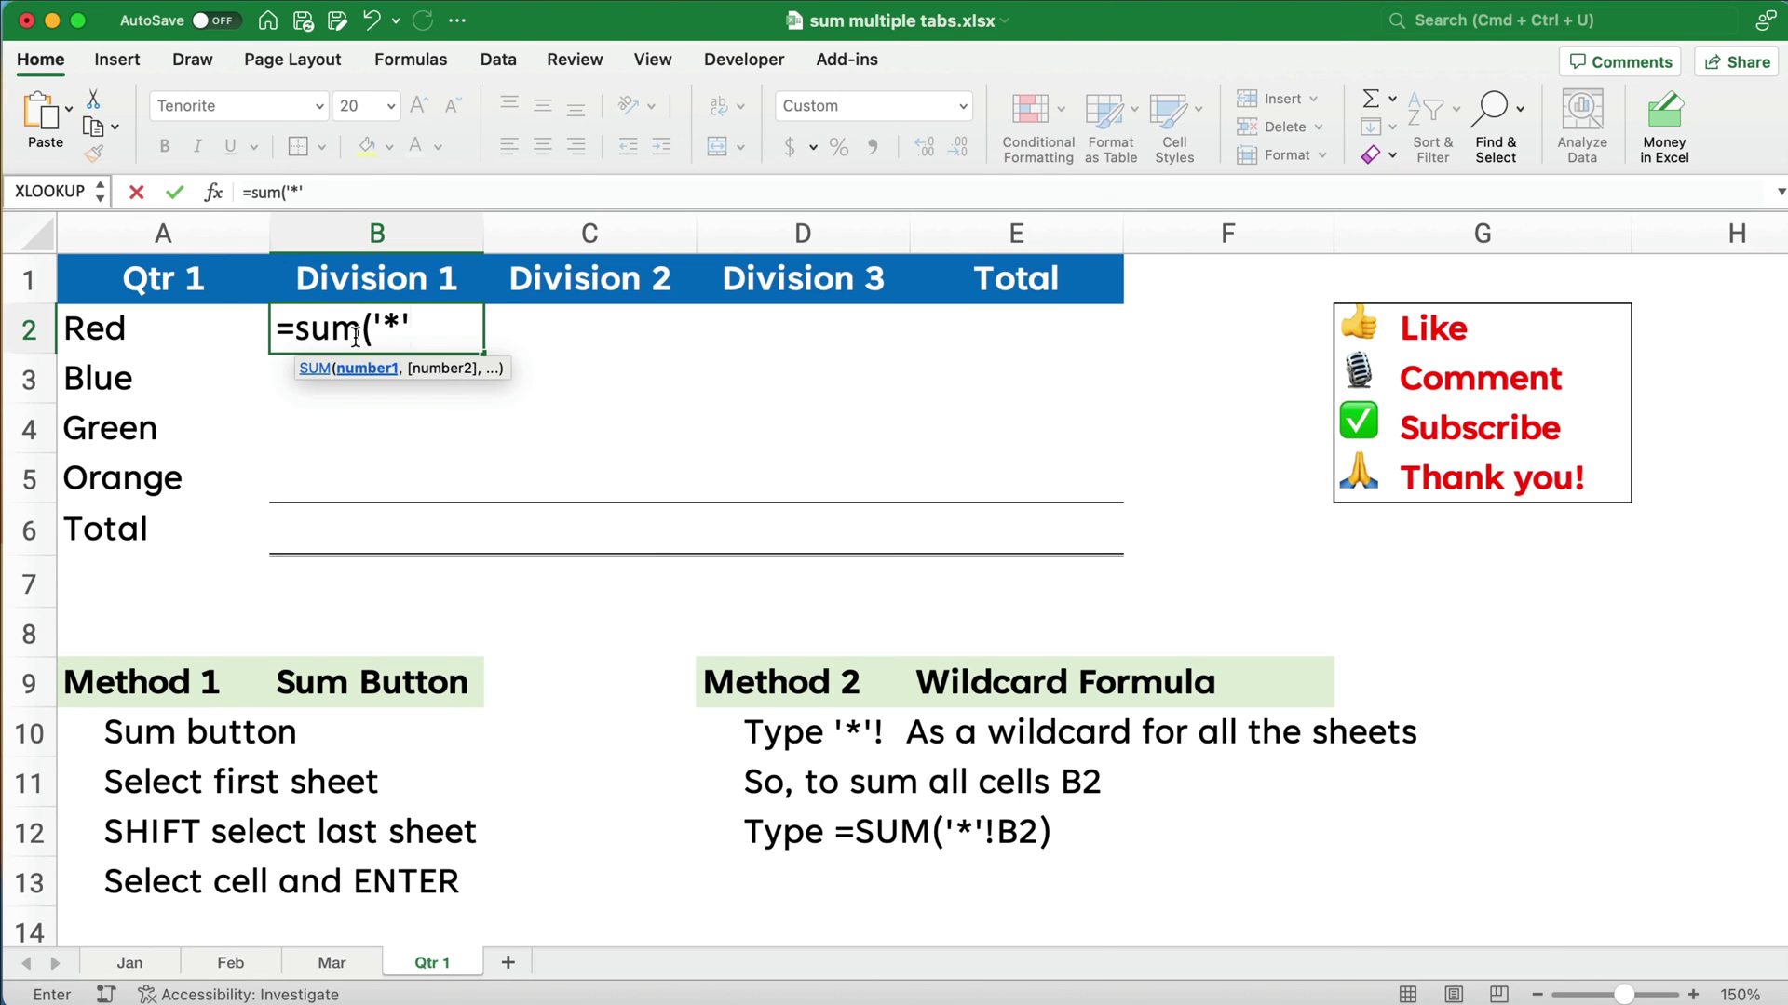
text(!)
text(b2))
key(Return)
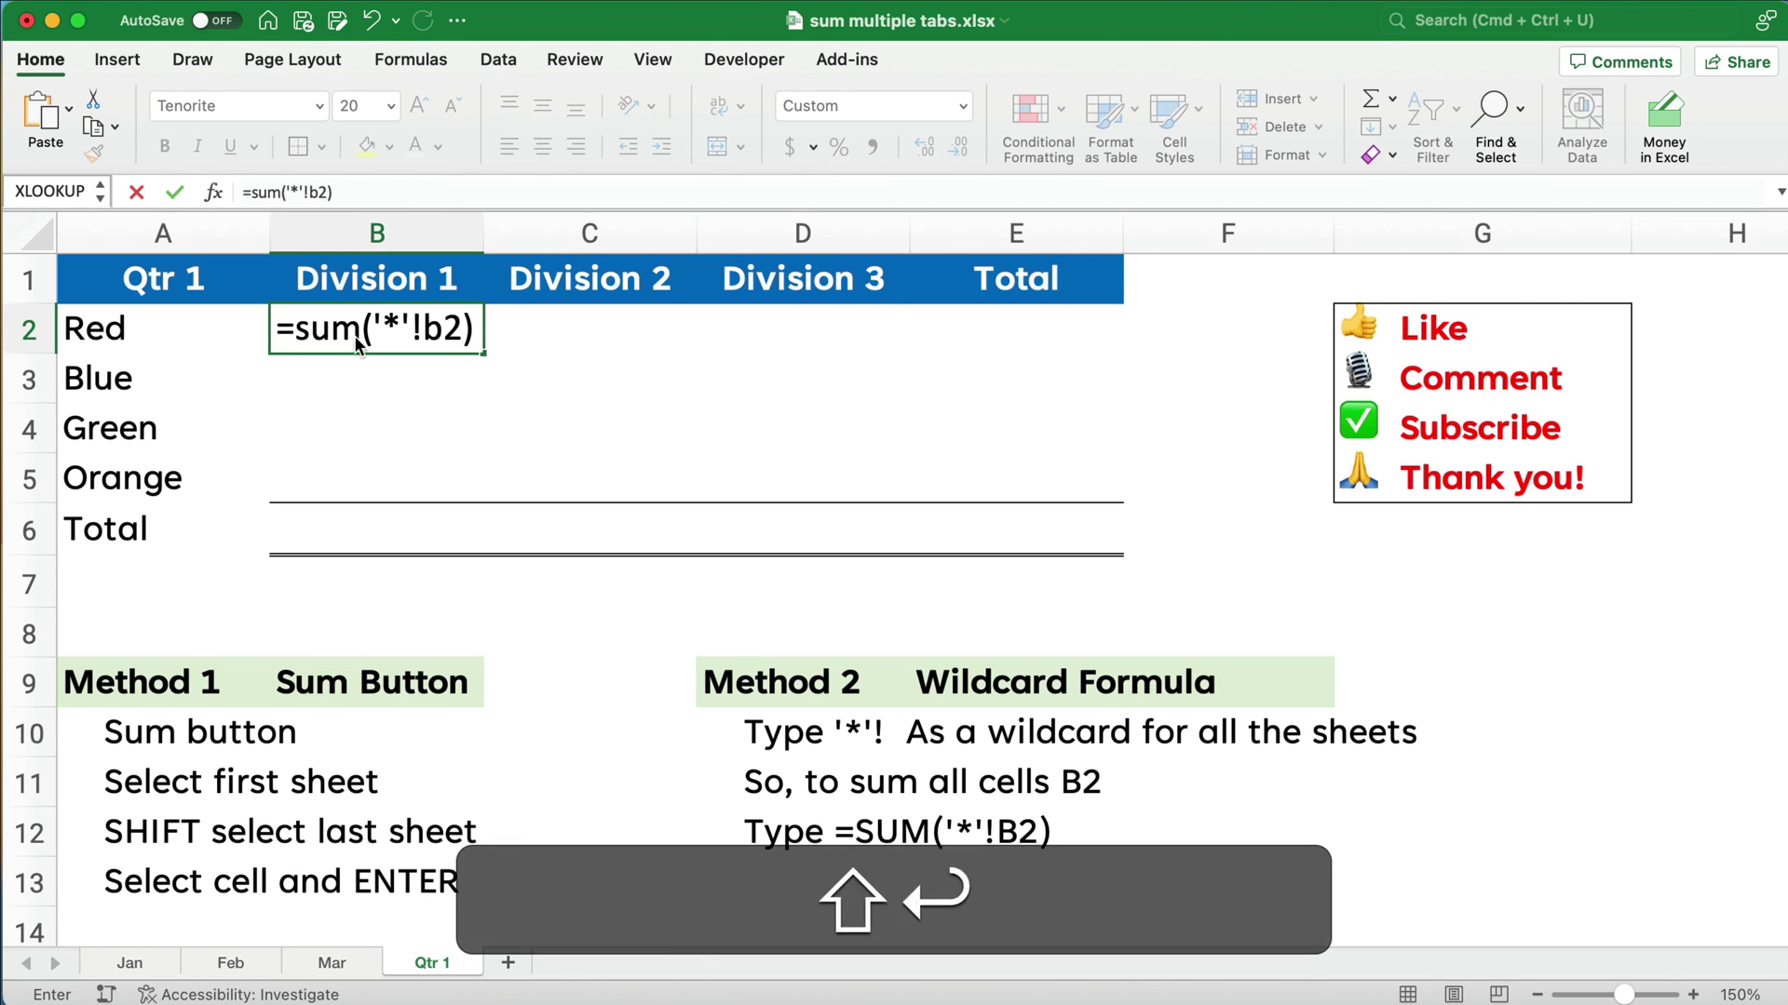
Fill the wildcard formula across B2:D5 and AutoSum B2:E6 for a 1,716 grand total
click(461, 328)
drag(484, 355, 909, 502)
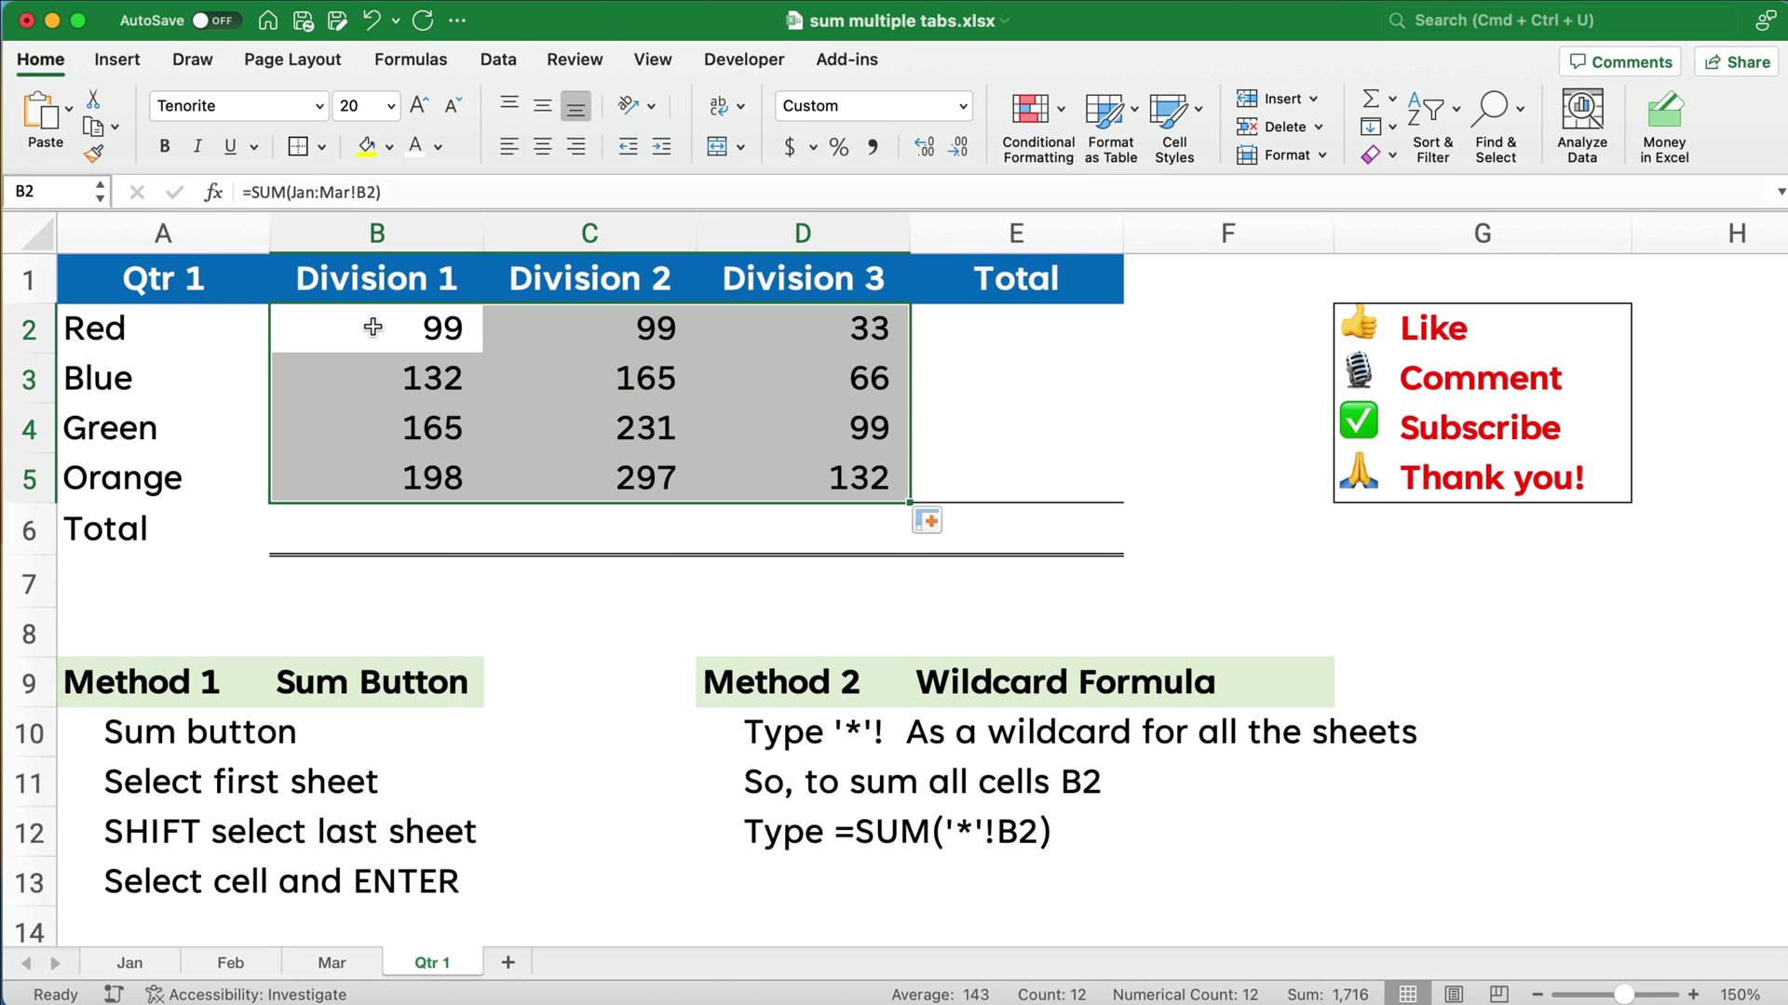
drag(383, 343, 972, 527)
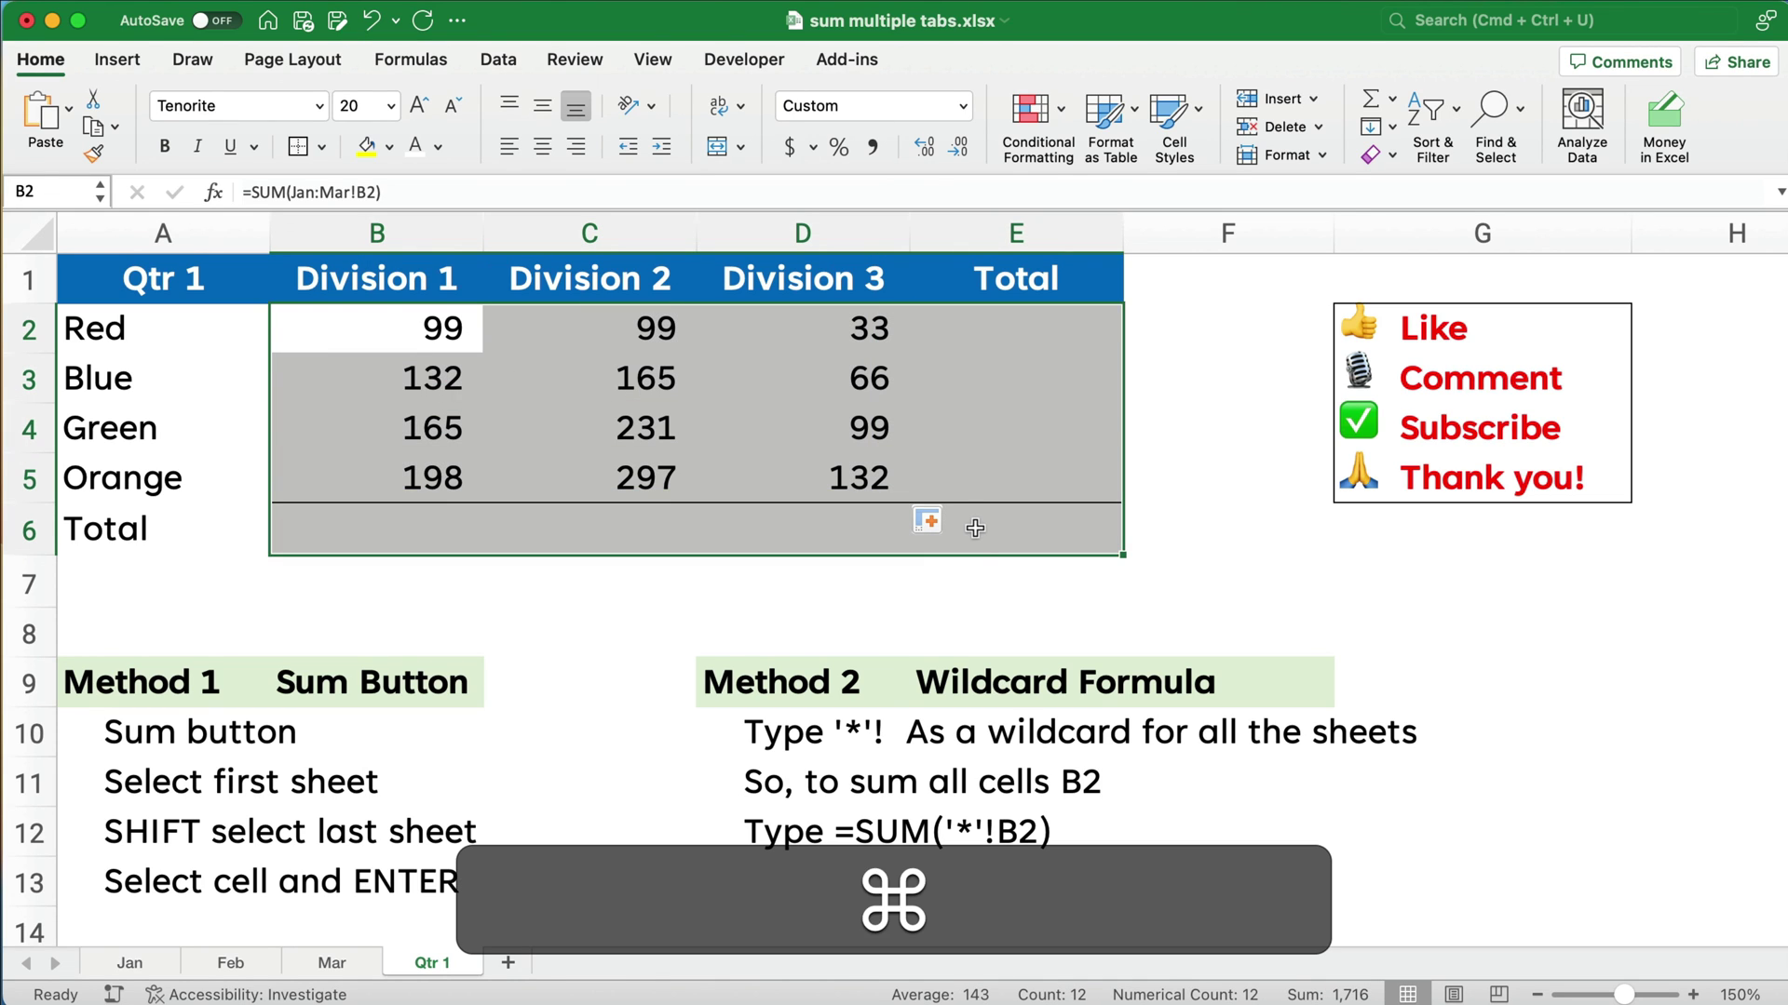
key(super+shift+t)
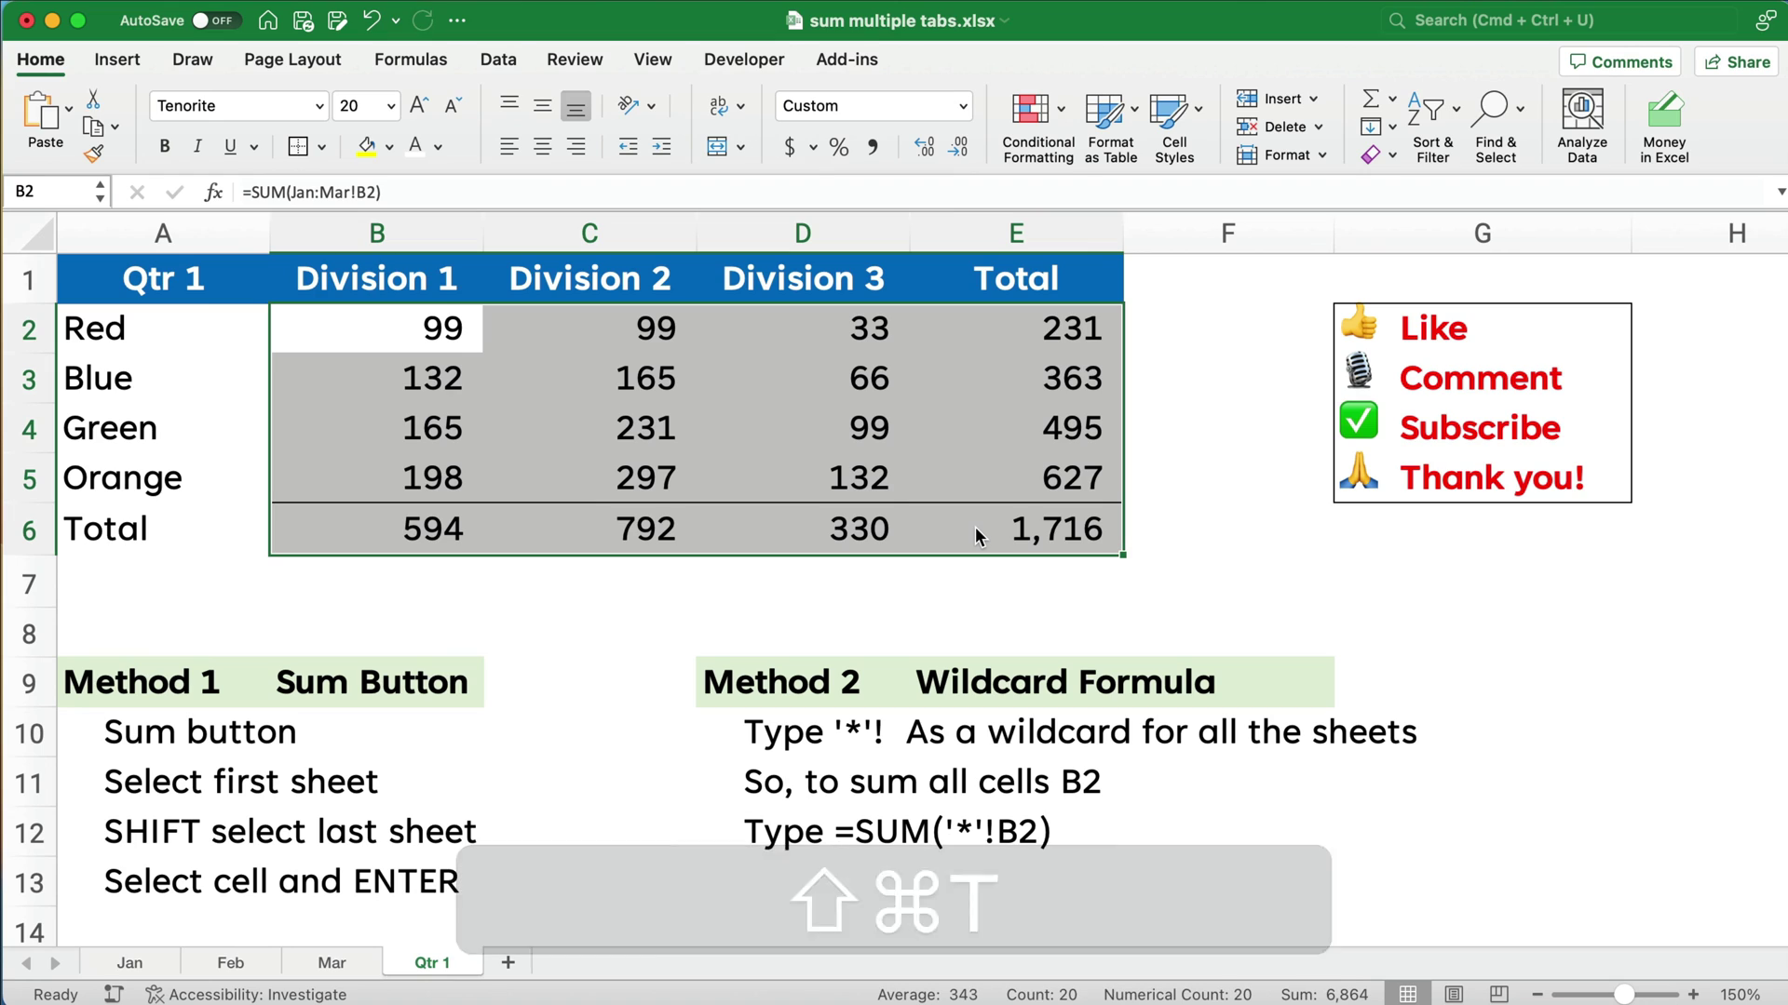